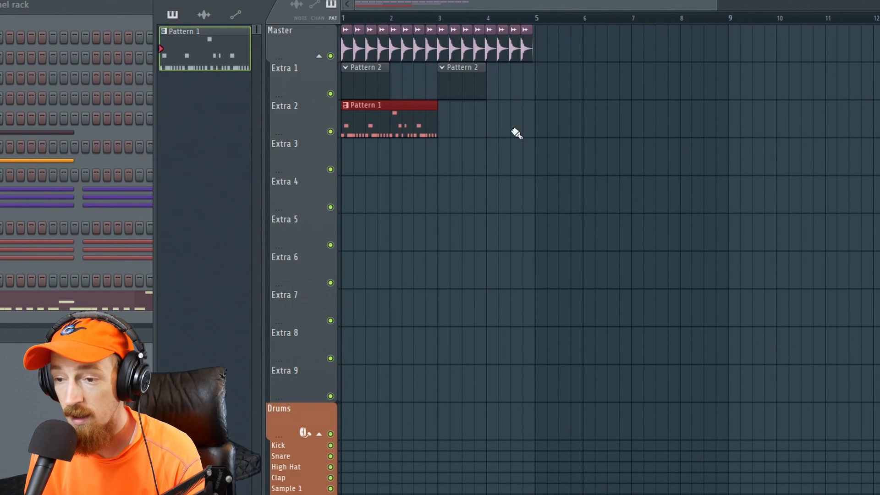
- Place a second Pattern 1 clip at bar 3 on the Extra 2 track and play the arrangement
left_click(443, 120)
key("space")
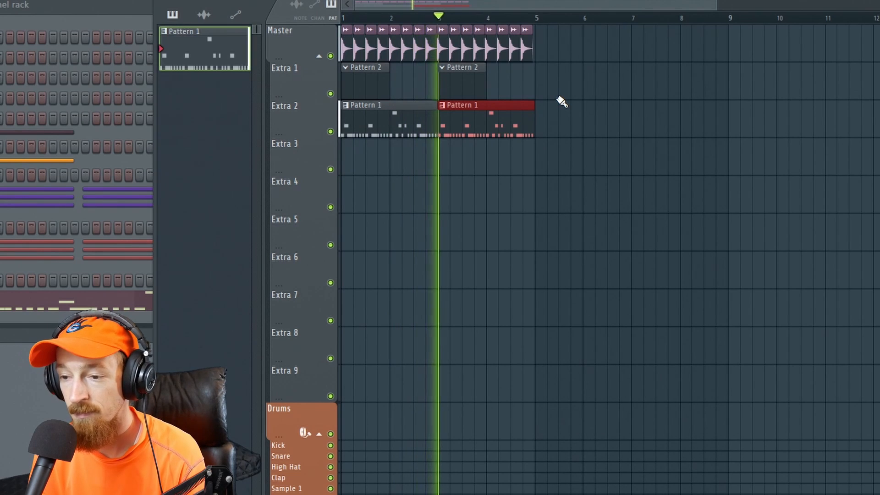
key("space")
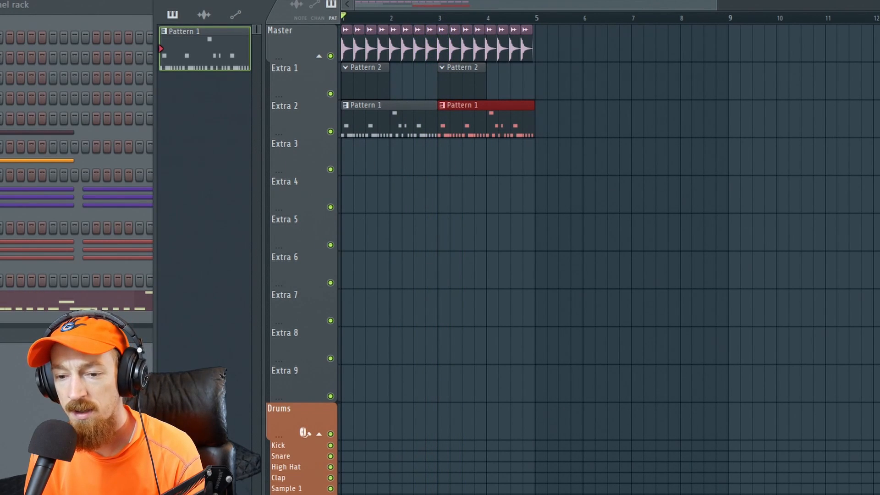
- Mute the Extra 2 track and select Pattern 2, closing the Phoscyon plugin window
left_click(330, 132)
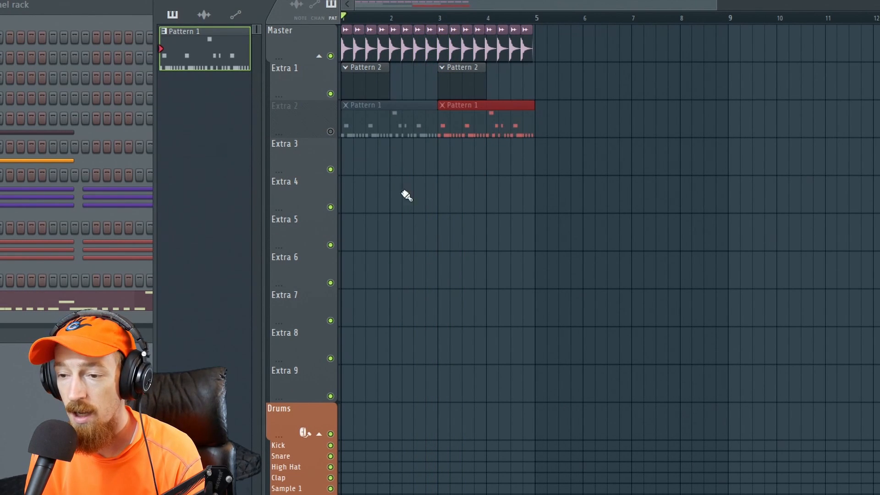
left_click(364, 82)
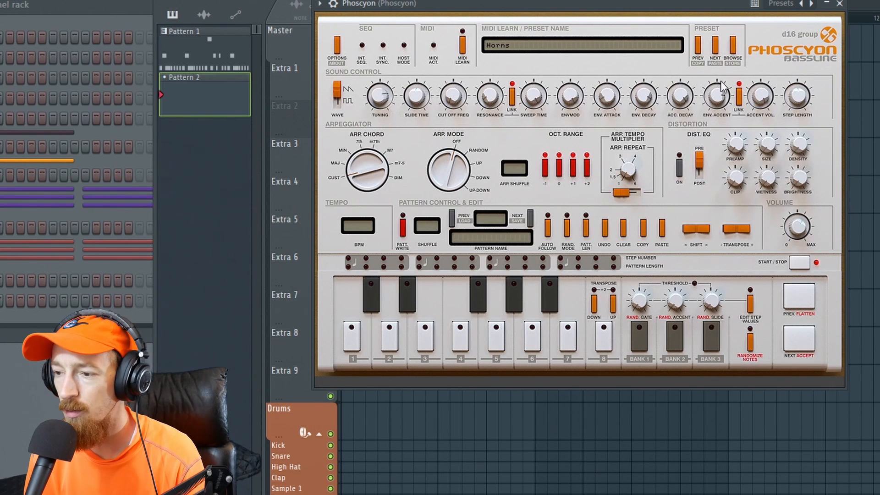
left_click(838, 4)
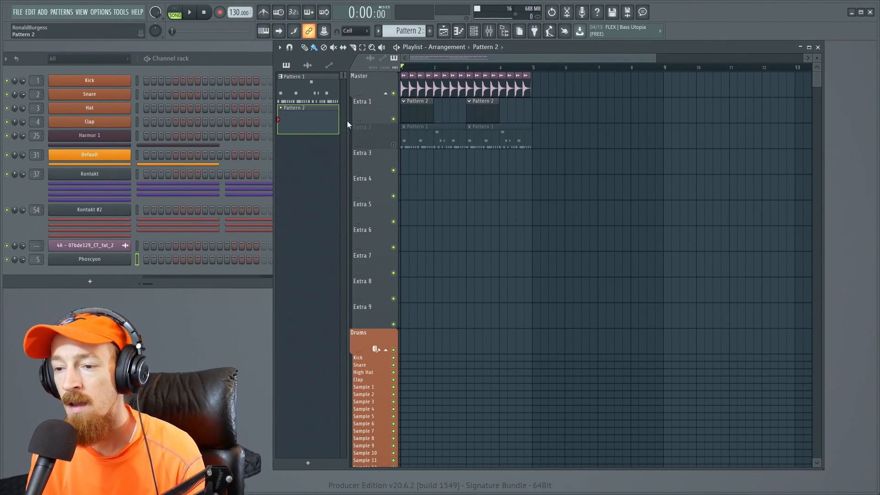
- Open the piano roll for the Phoscyon channel in Pattern 2
key("F6")
right_click(135, 260)
key("Escape")
right_click(132, 259)
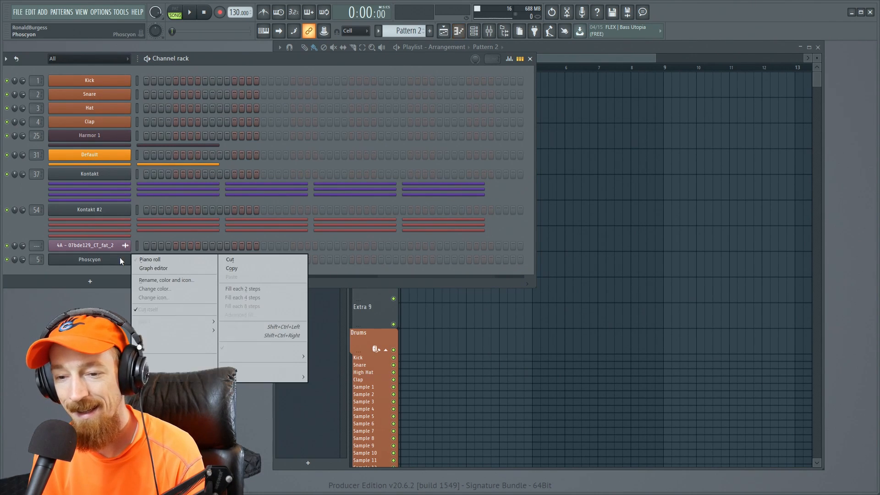
left_click(155, 259)
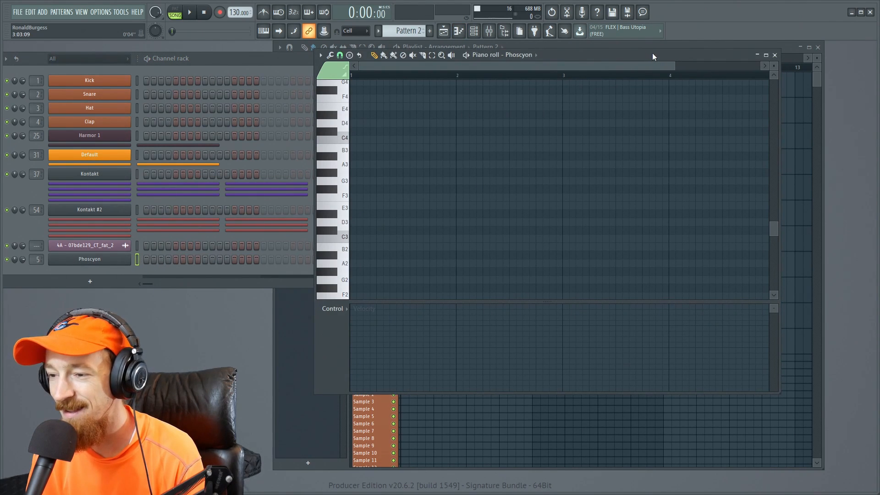
left_click_drag(652, 53, 665, 52)
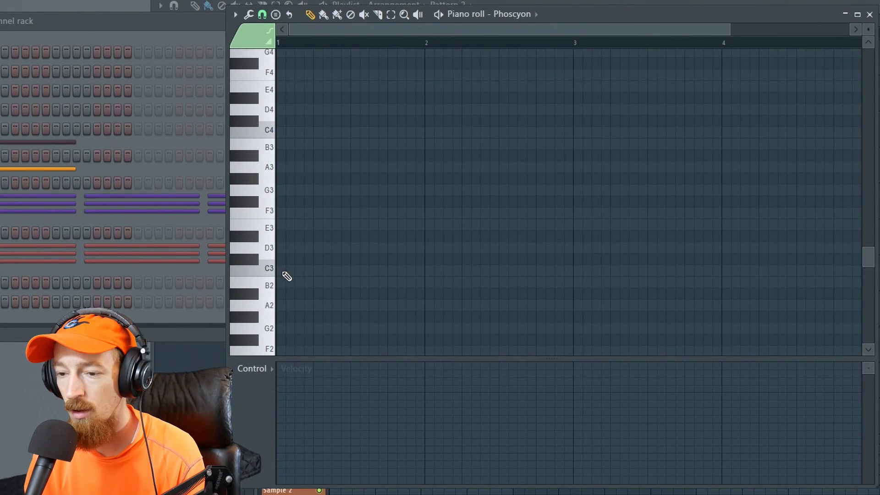
- Draw a sixteenth-note C3 at the start of bar 1 and duplicate it repeatedly to fill bars 1 and 2
left_click(284, 273)
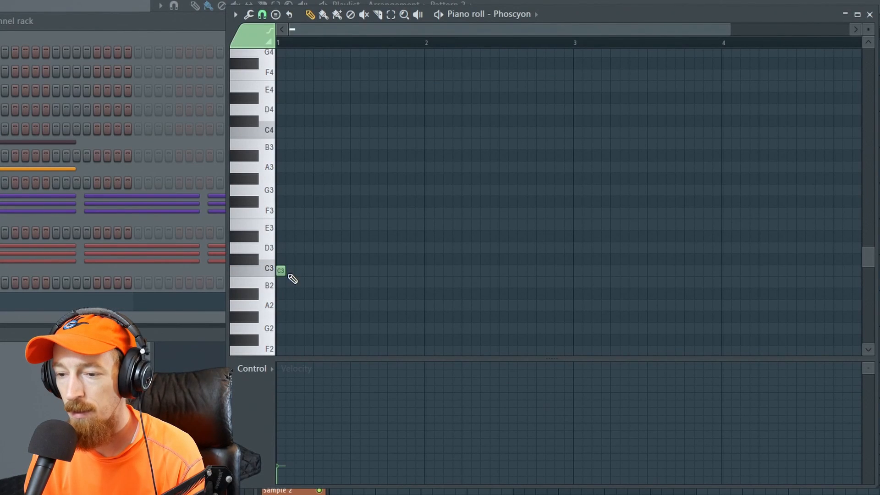
key("ctrl+b")
key("ctrl+b")
key("ctrl+b")
key("ctrl+b")
key("ctrl+b")
key("ctrl+b")
key("ctrl+b")
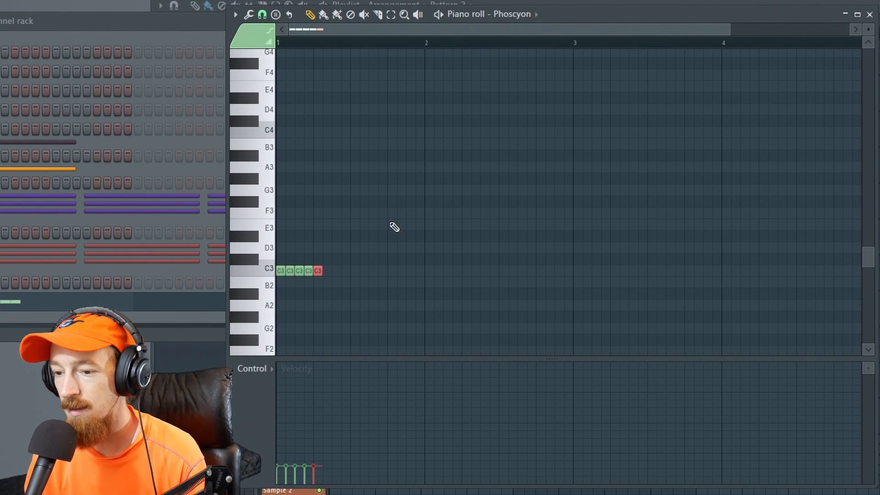
key("ctrl+b")
key("ctrl+b")
key("ctrl+b")
key("ctrl+b")
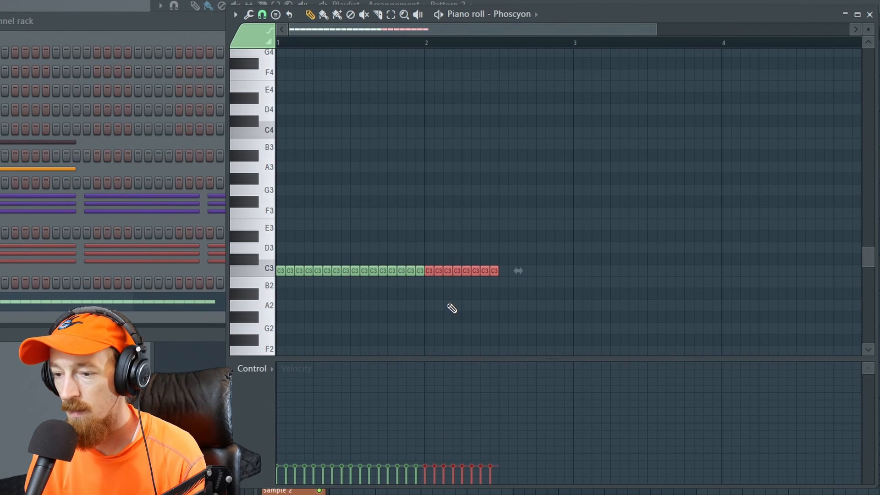
- Delete the surplus C3 notes from bar 3 onward and play the two-bar pattern
mouse_move(646, 270)
left_mouse_down()
mouse_move(595, 267)
mouse_move(659, 266)
left_mouse_up()
right_click(624, 274)
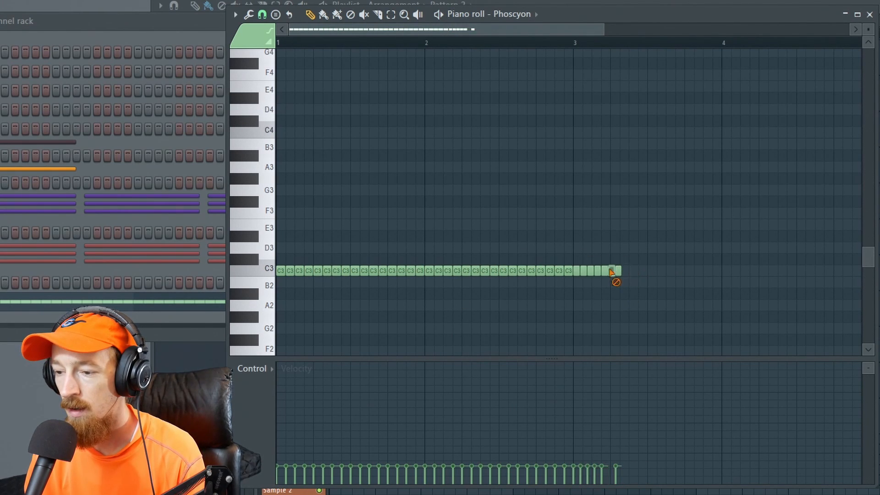
scroll(359, 235, "up", 4)
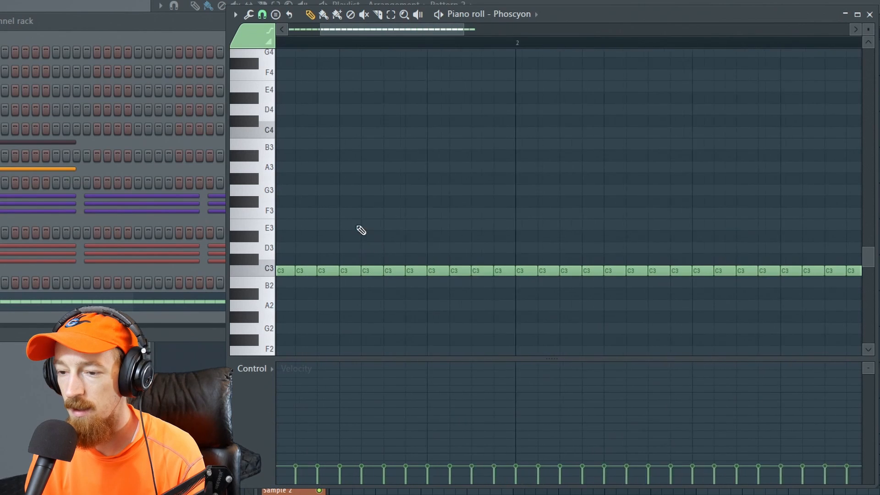
scroll(623, 206, "down", 3)
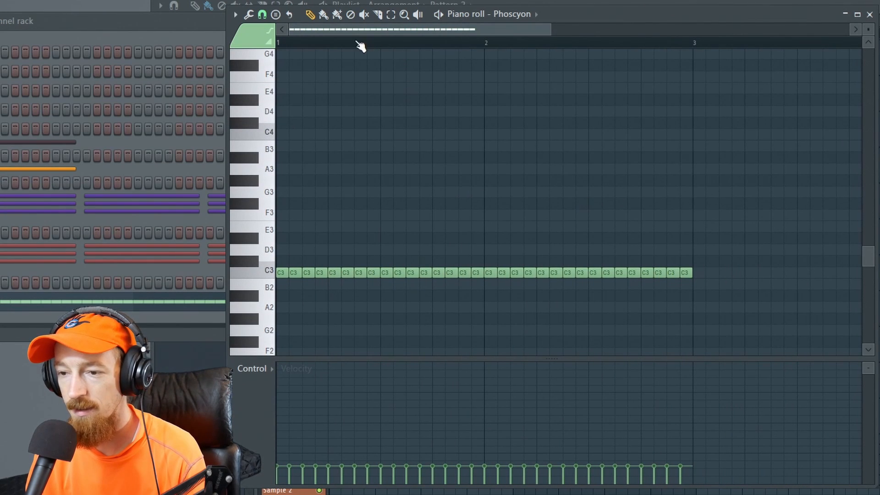
key("space")
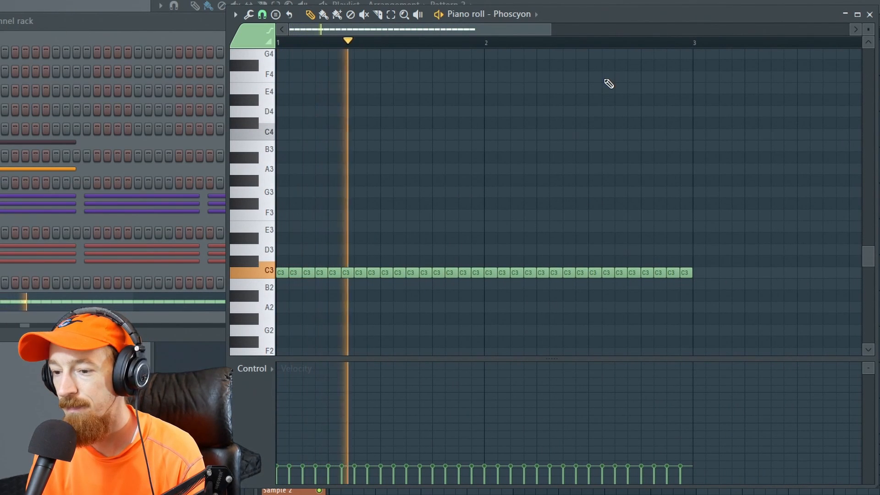
key("space")
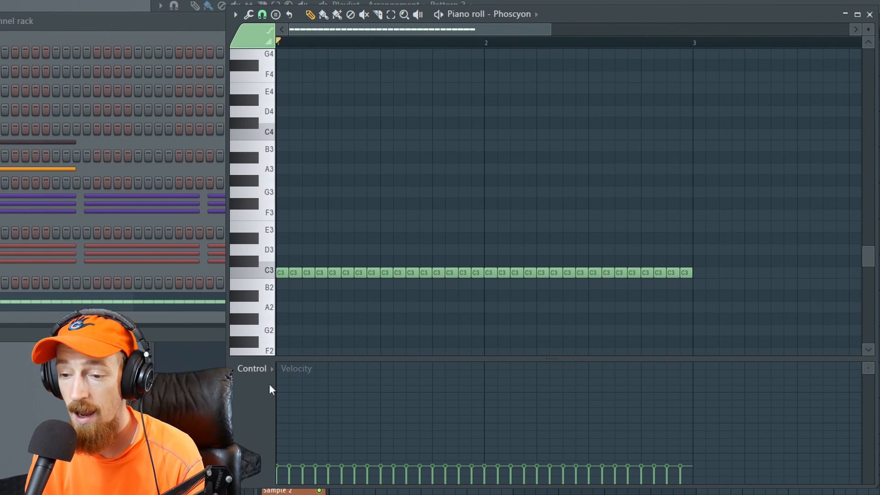
- Vary the velocities of the first few C3 notes, play the pattern, and bring the first note back near the other notes' level
left_click_drag(288, 384, 311, 470)
left_click(283, 383)
left_click(331, 393)
key("space")
key("space")
left_click(331, 462)
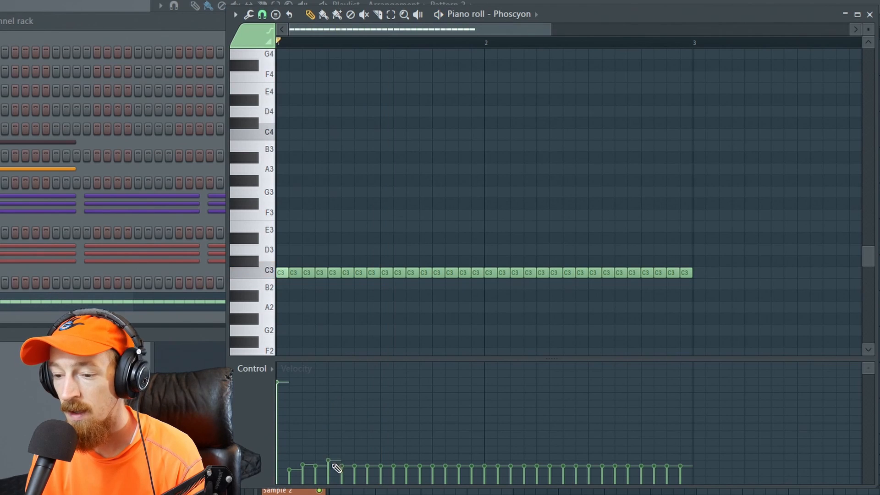
left_click(278, 457)
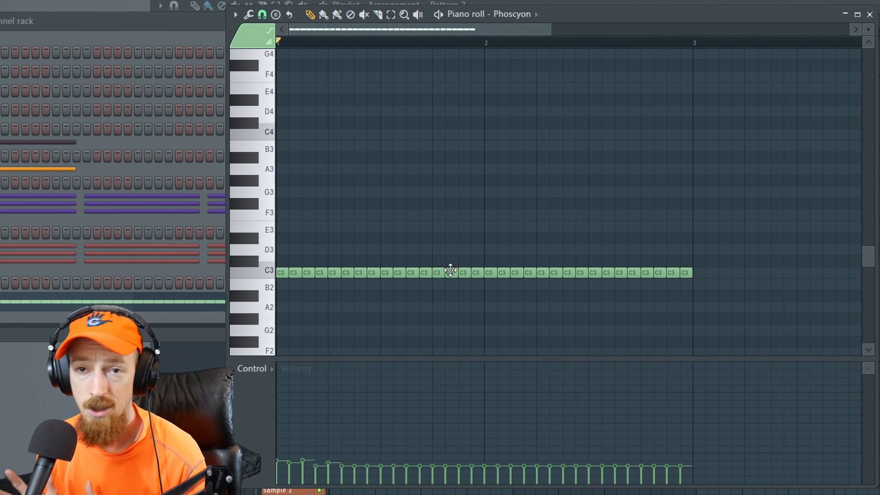
- Move all C3 notes in bar 2 up to D#3 and play the pattern
left_click_drag(495, 245, 700, 319)
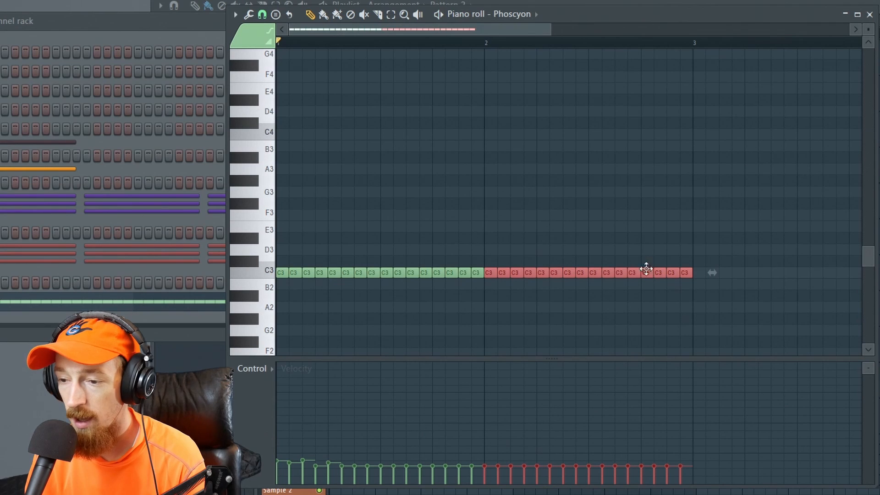
left_click_drag(646, 269, 640, 238)
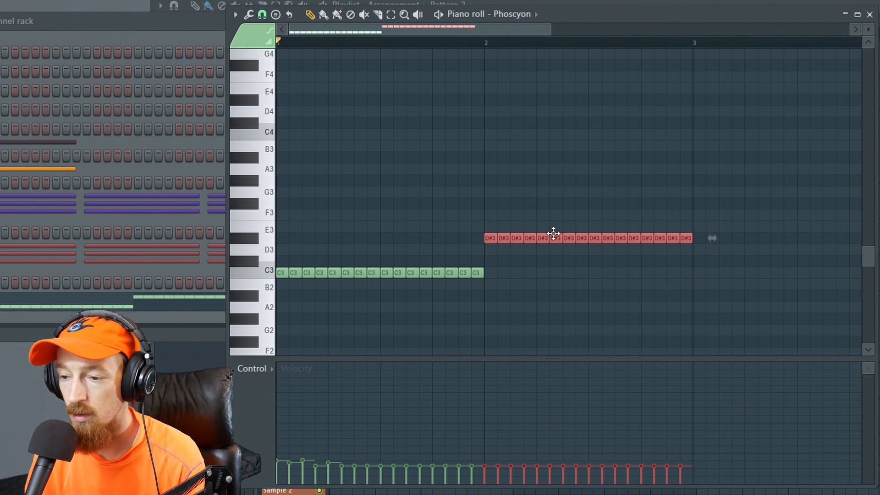
key("space")
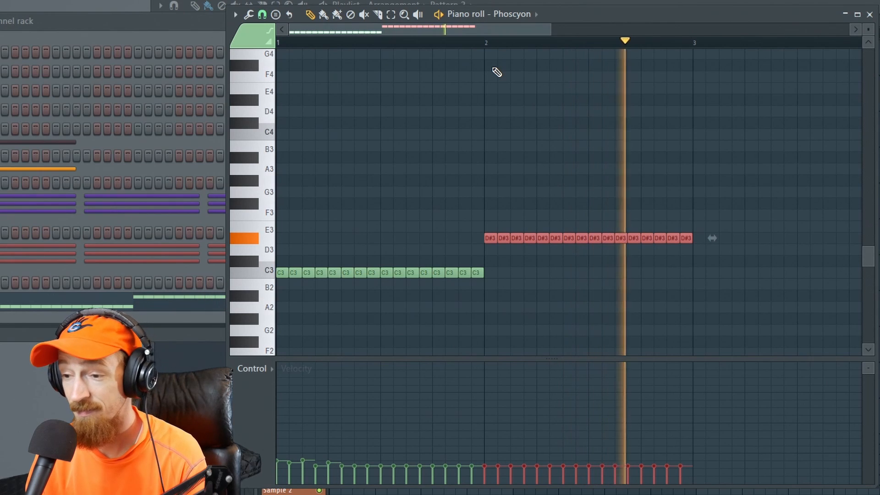
key("space")
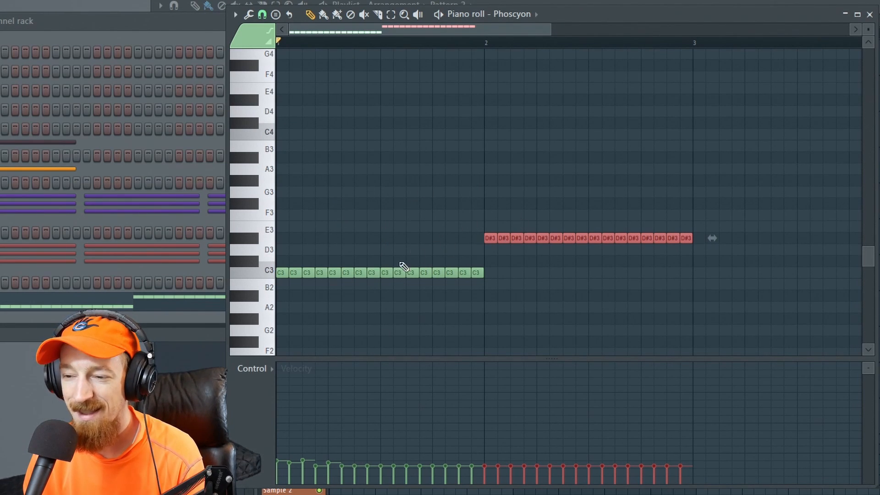
- Delete the second, sixth and tenth C3 notes in bar 1 and lengthen the preceding notes to cover the gaps
right_click(295, 272)
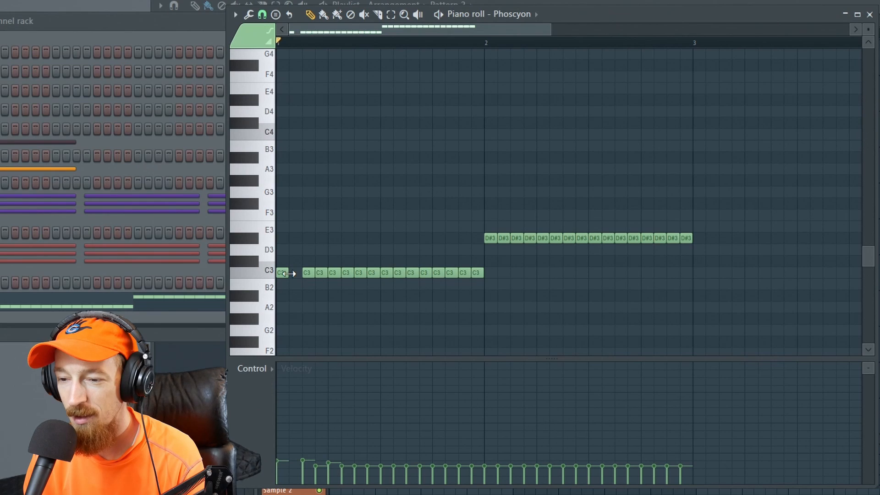
left_click_drag(294, 277, 298, 278)
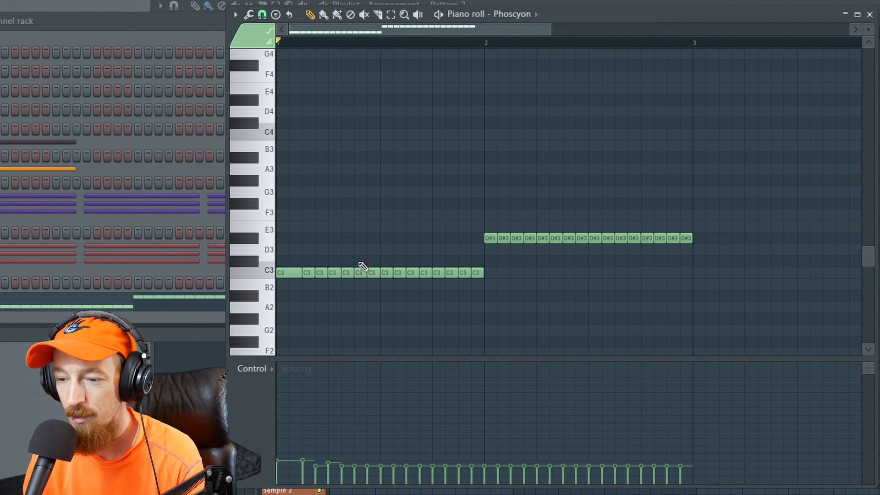
right_click(399, 270)
left_click_drag(397, 275, 406, 275)
right_click(347, 272)
left_click_drag(343, 276, 356, 275)
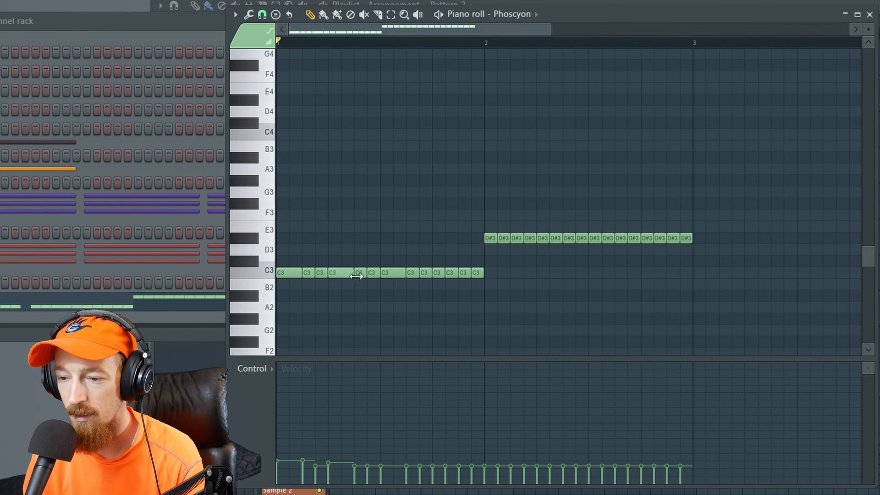
- Copy bar 1's rhythm in bar 2 by replacing the second, sixth and tenth D#3 notes with longer preceding notes, and play the pattern
left_click_drag(438, 256, 477, 279)
left_click(506, 262, "ctrl")
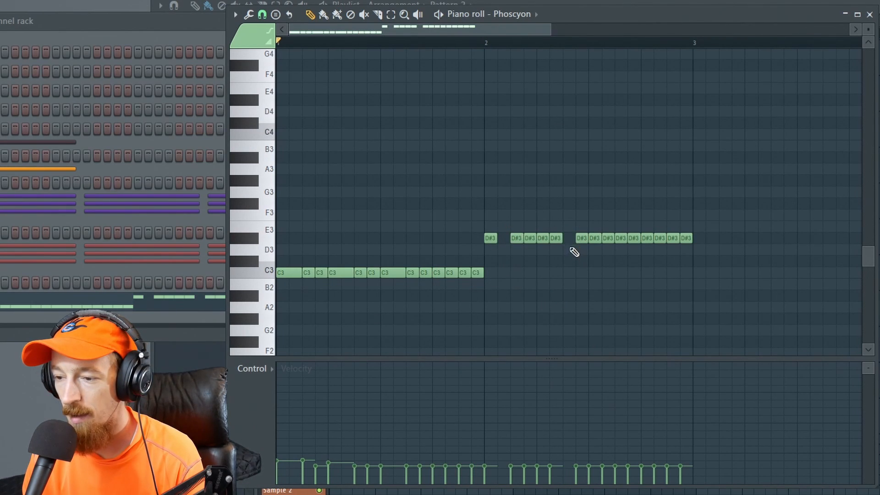
left_click(568, 238)
right_click(556, 239)
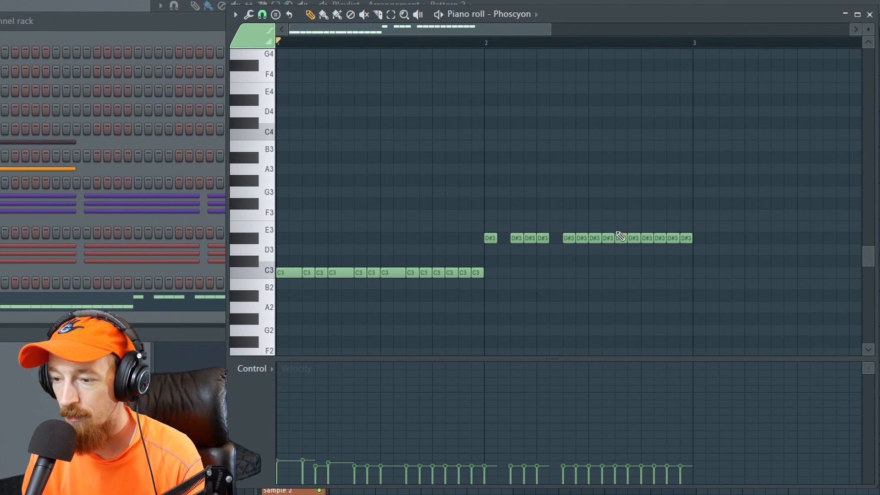
right_click(611, 240)
left_click(599, 239)
left_click_drag(600, 240, 609, 243)
left_click_drag(546, 238, 562, 238)
left_click_drag(502, 242, 509, 241)
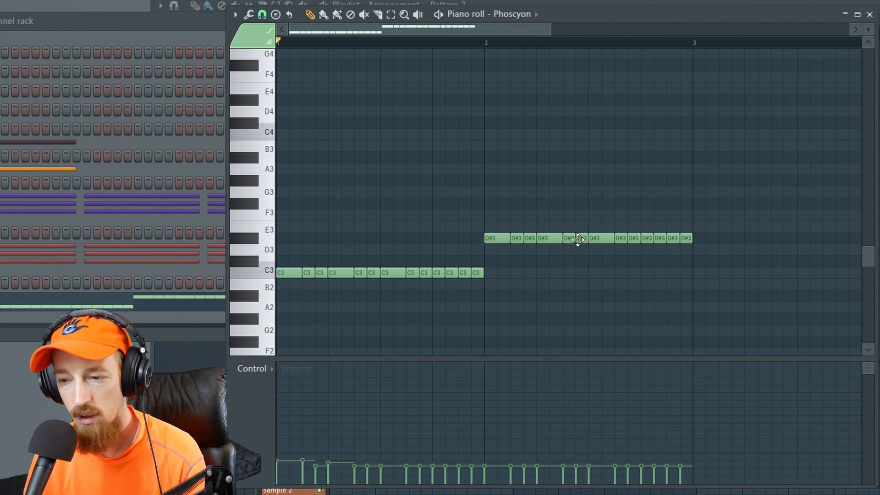
key("space")
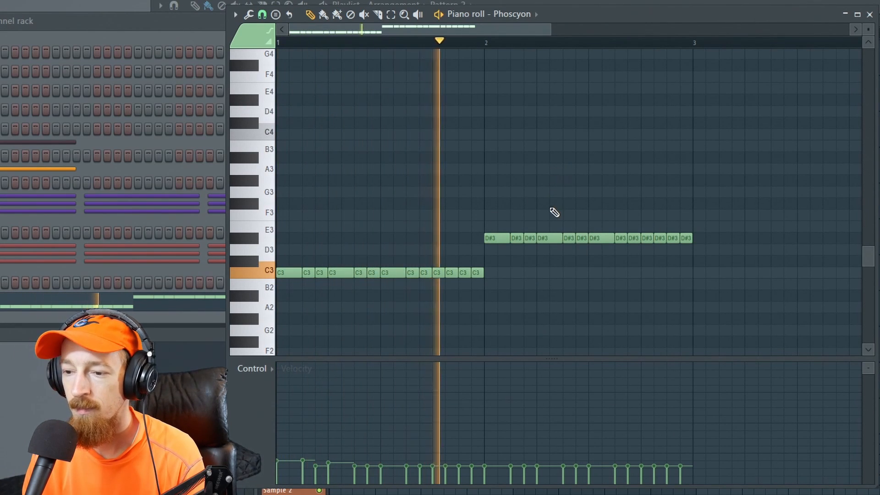
scroll(570, 275, "down", 1)
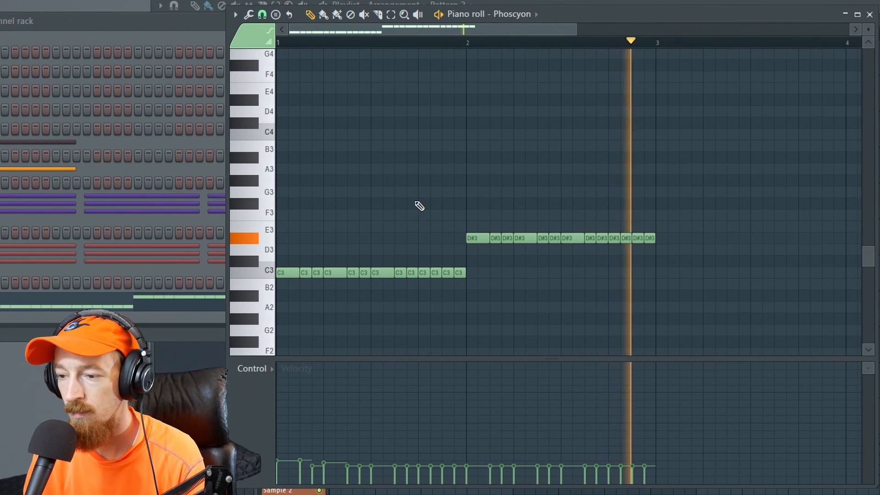
key("space")
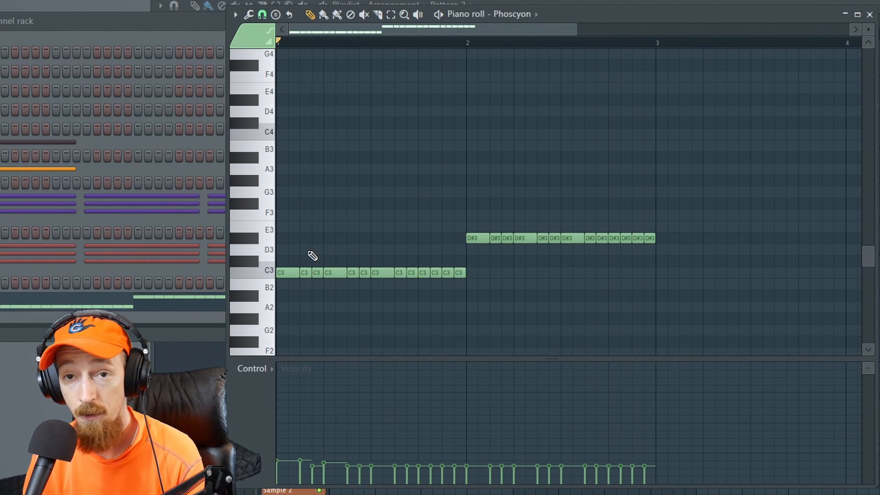
- In bar 1, raise the first short pair and fourteenth sixteenth to D#3, the second pair and fifteenth to G3, and play the pattern
left_click_drag(302, 278, 317, 238)
left_click_drag(358, 269, 364, 192)
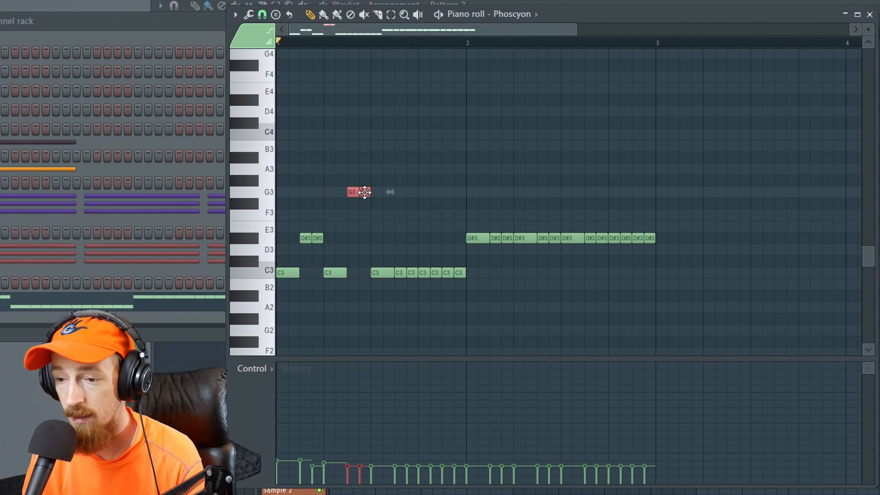
left_click(425, 273)
left_click_drag(434, 274, 444, 191)
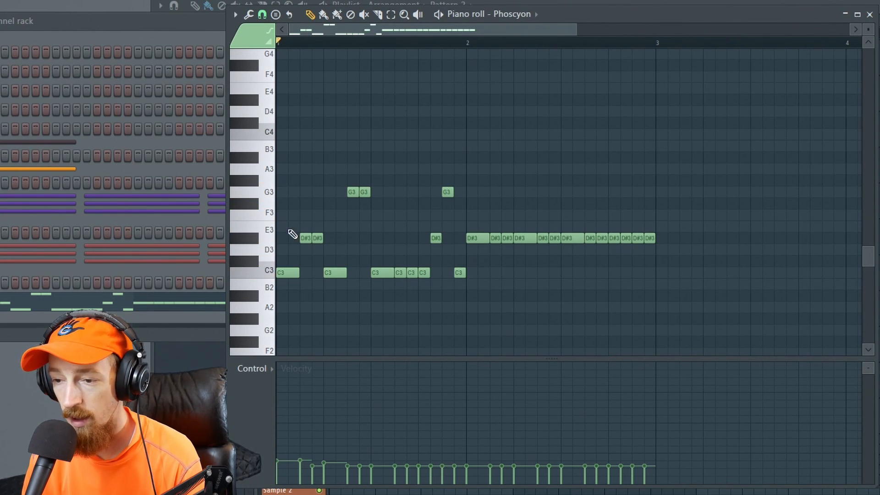
key("space")
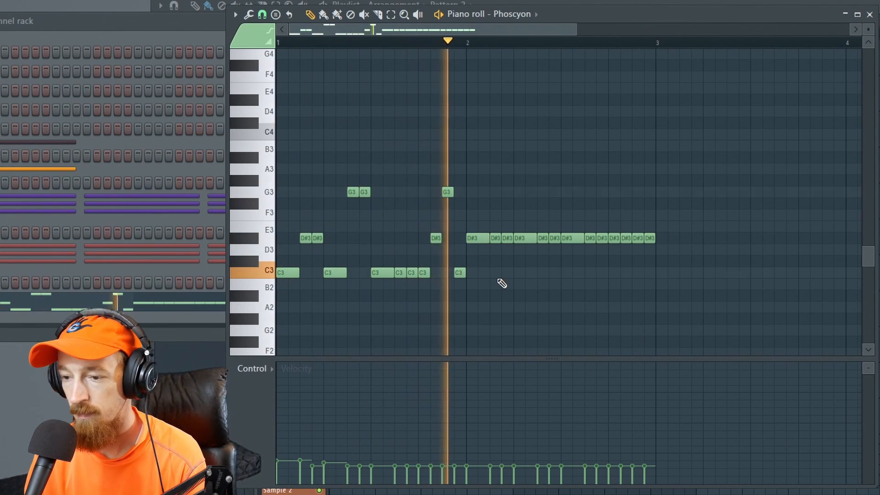
key("space")
- In bar 2, raise the first short pair and fourteenth sixteenth to G3, and the second short pair and fifteenth to A#3
left_click_drag(486, 229, 507, 192)
left_click_drag(533, 229, 559, 157)
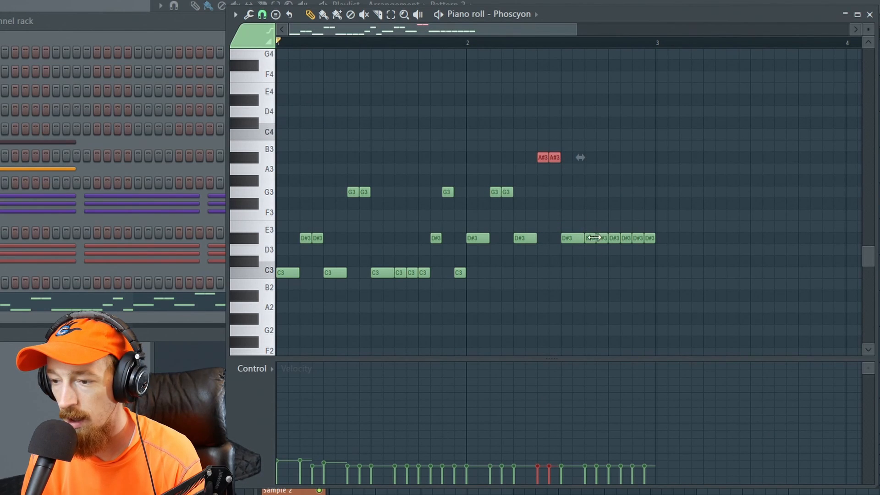
left_click_drag(591, 234, 624, 192)
left_click(637, 256, "ctrl")
left_click_drag(637, 237, 637, 172)
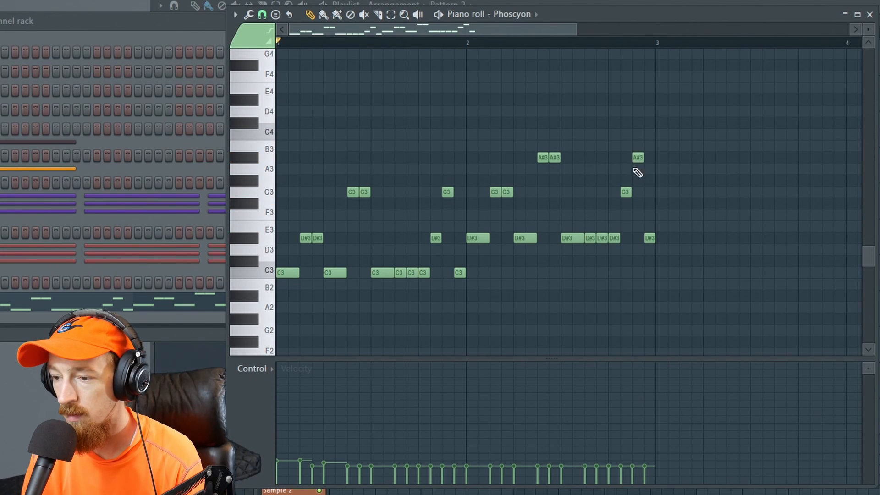
- Lower the last note of bar 2 to C#3 and play the pattern
left_click(649, 239)
left_click_drag(649, 252, 655, 272)
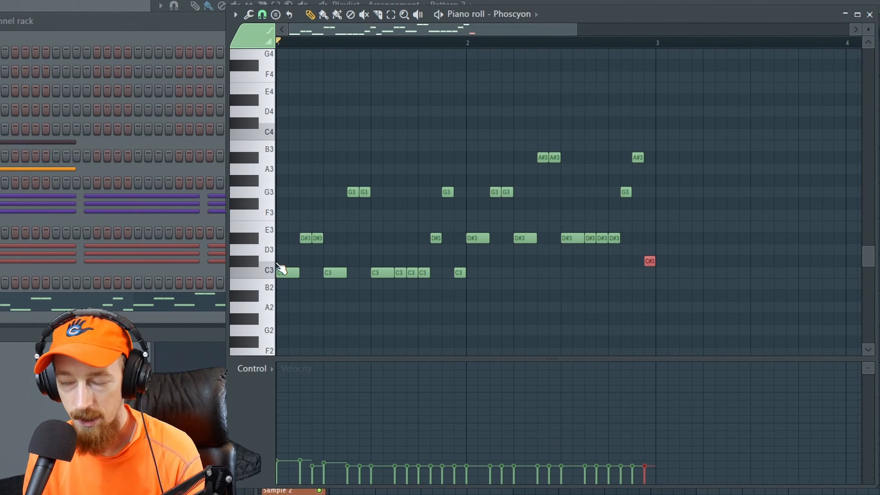
key("space")
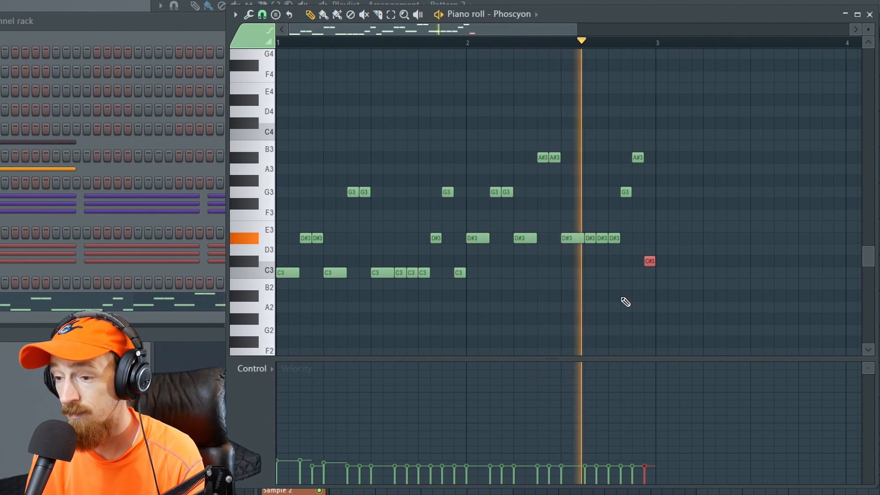
key("space")
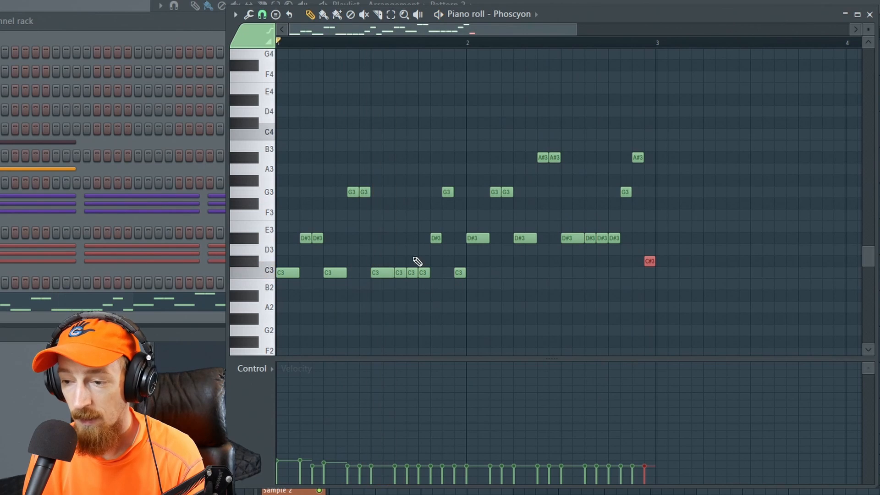
- In bar 1, shorten the second notes of the D#3 and G3 pairs and the twelfth-sixteenth C3, and play the pattern
scroll(642, 214, "down", 1)
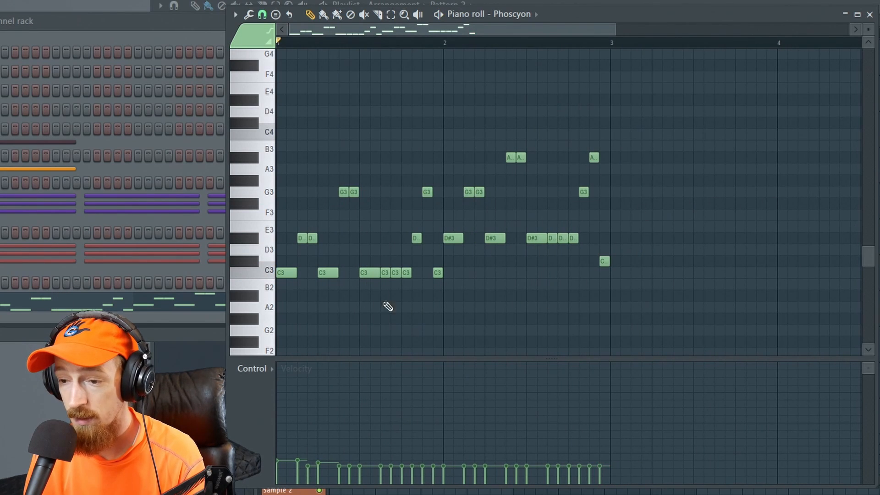
scroll(451, 303, "up", 3)
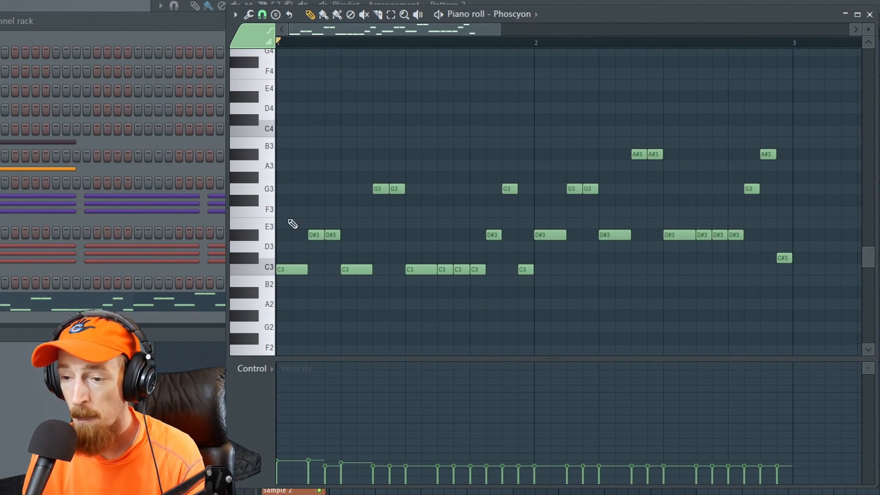
left_click_drag(302, 137, 417, 247)
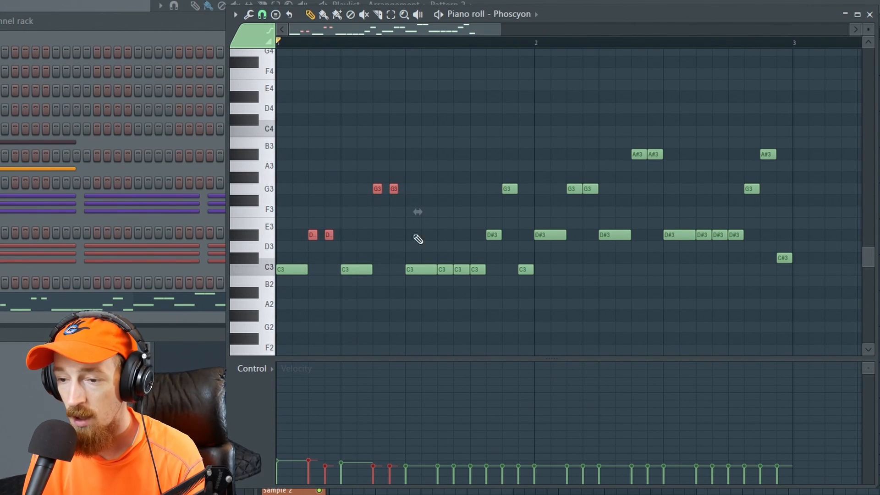
key("space")
key("space")
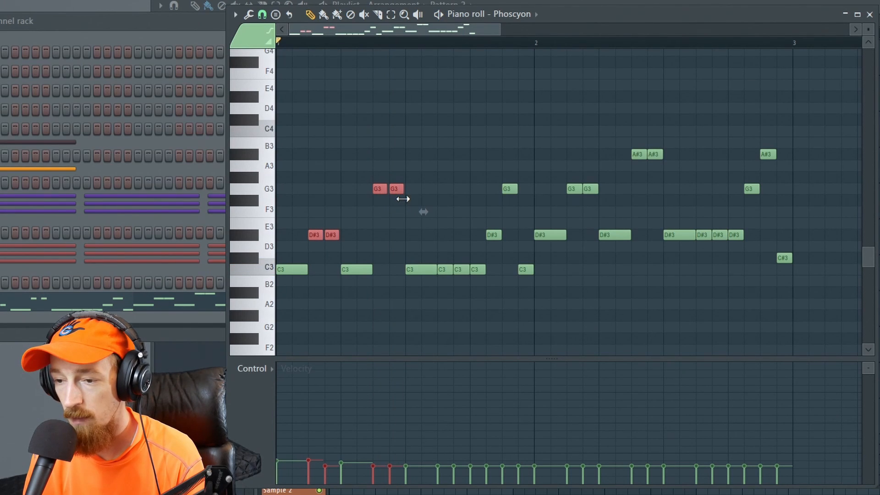
left_click(334, 234, "ctrl")
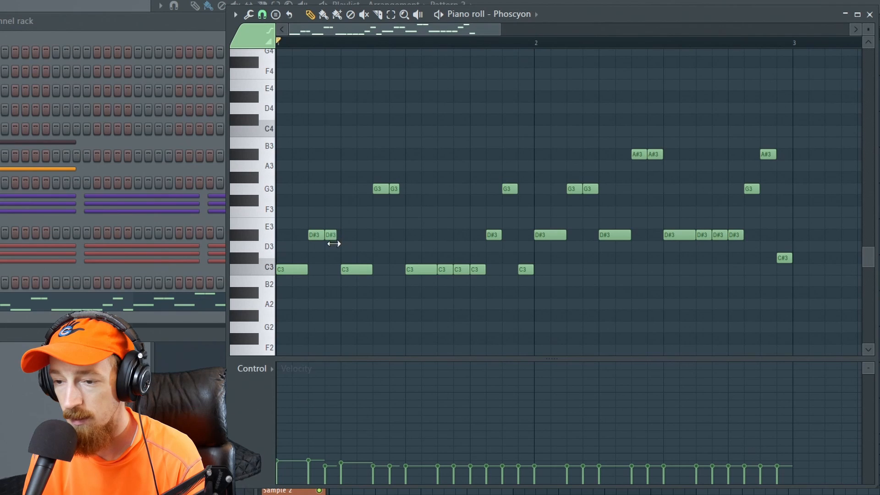
key("space")
key("space")
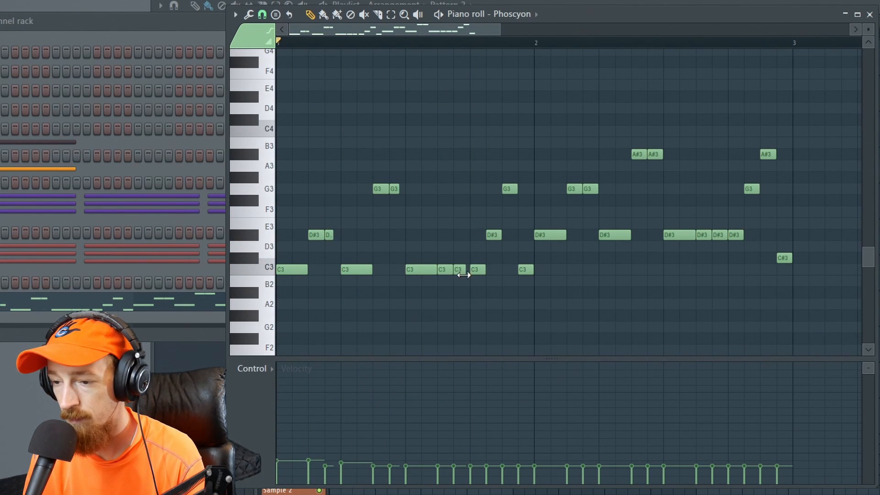
- During playback, shorten the second notes of bar 2's G3 and A#3 pairs and the D#3 on its twelfth sixteenth
key("space")
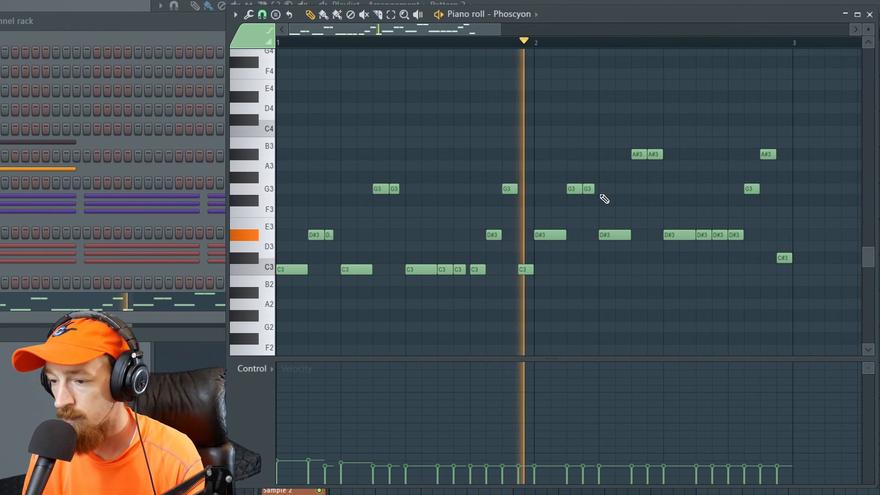
left_click_drag(661, 155, 656, 154)
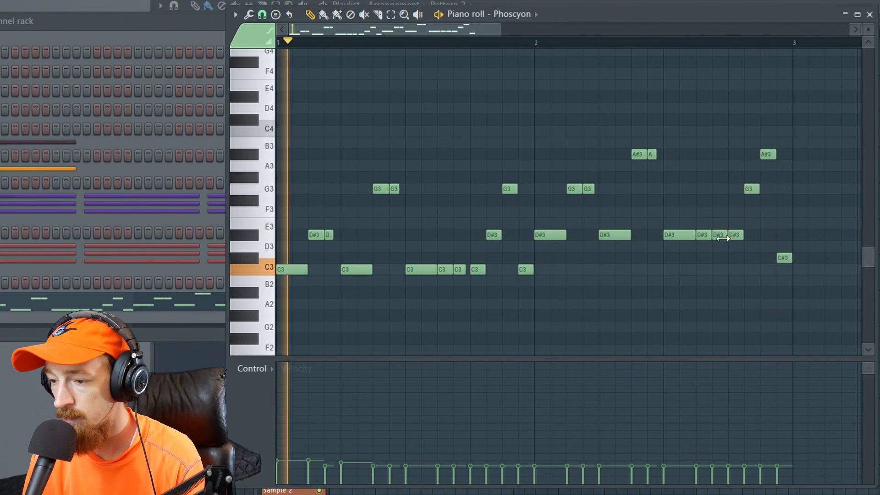
left_click_drag(726, 234, 719, 232)
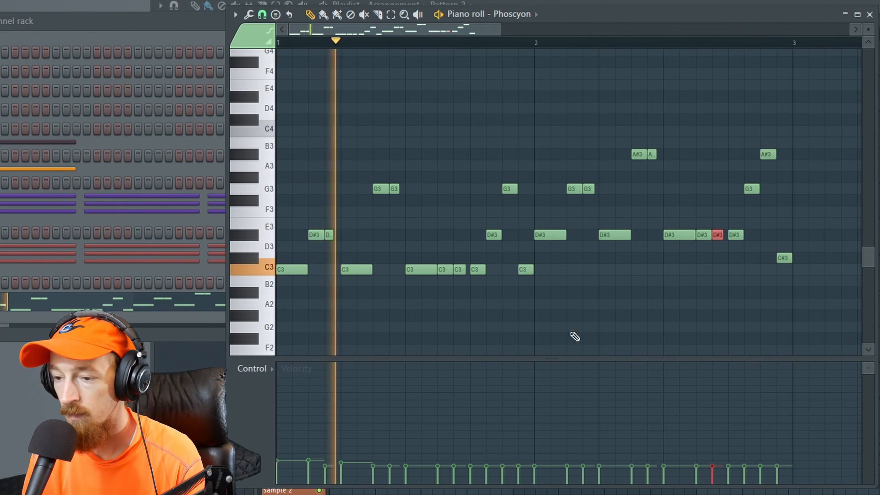
key("space")
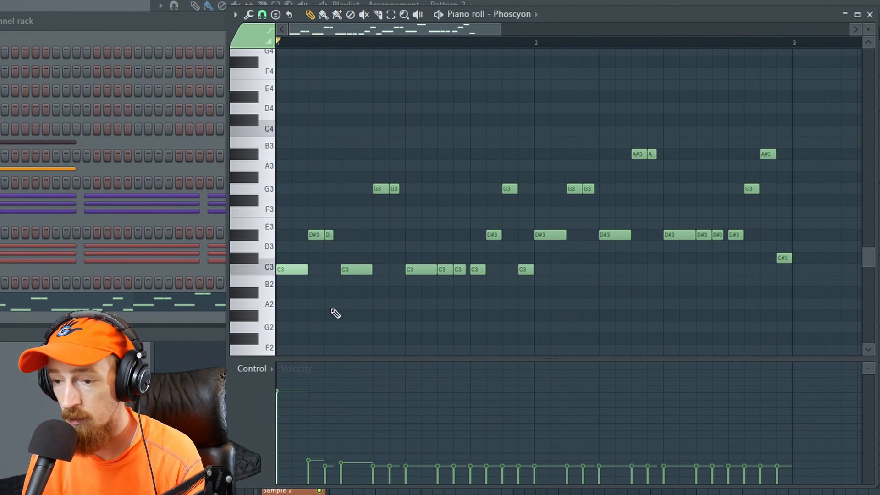
- Raise the velocities of bar 1's first, ninth and twelfth sixteenths and bar 2's first, ninth, thirteenth and last sixteenths, and play the pattern
left_click(457, 403)
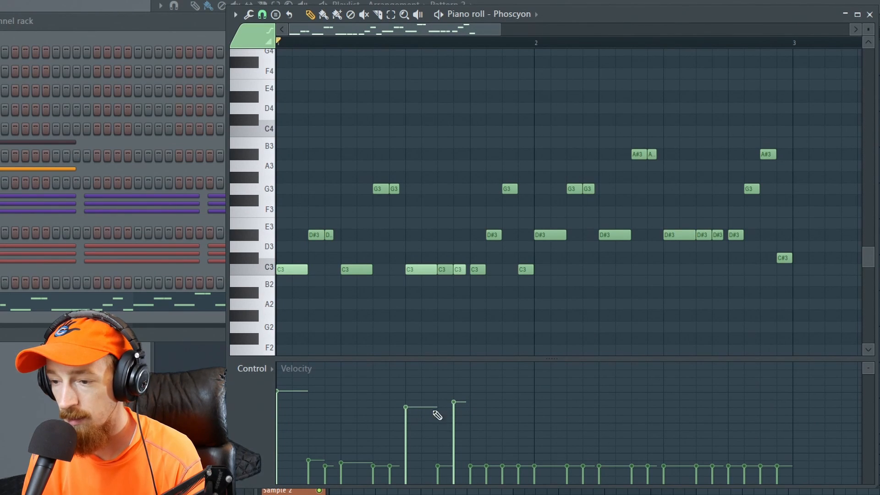
left_click(534, 400)
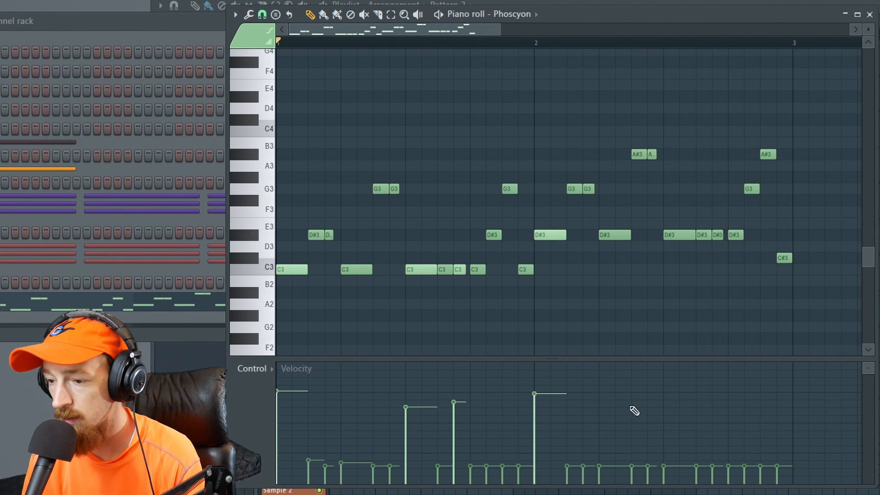
left_click(666, 397)
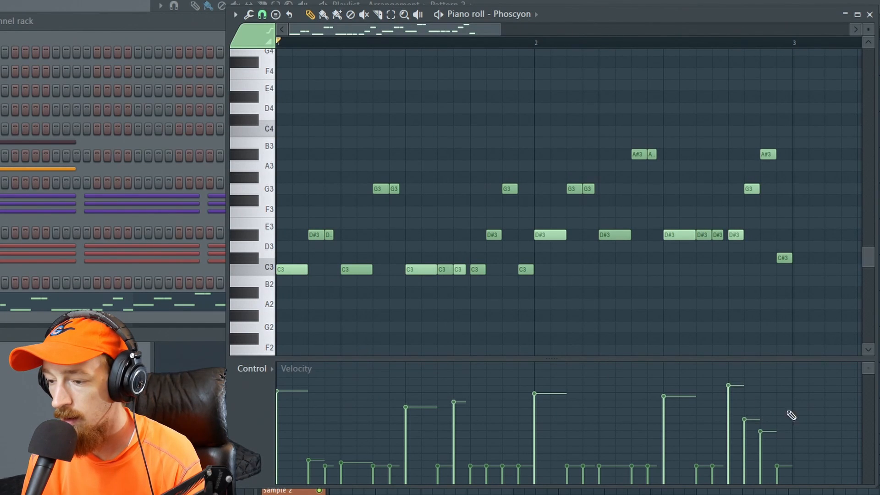
left_click_drag(751, 452, 777, 454)
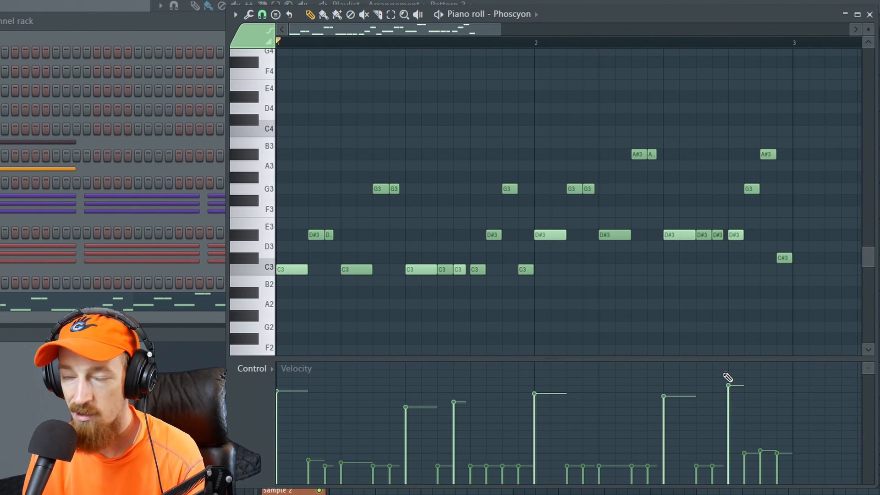
left_click(777, 384)
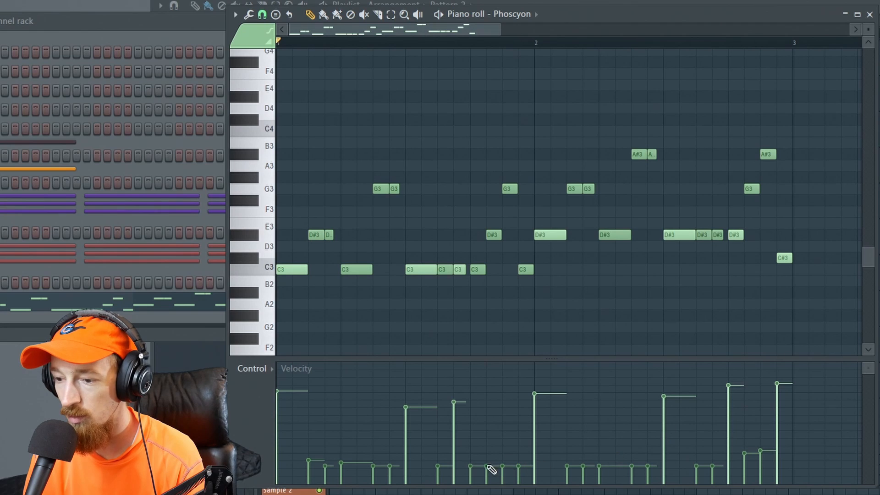
key("space")
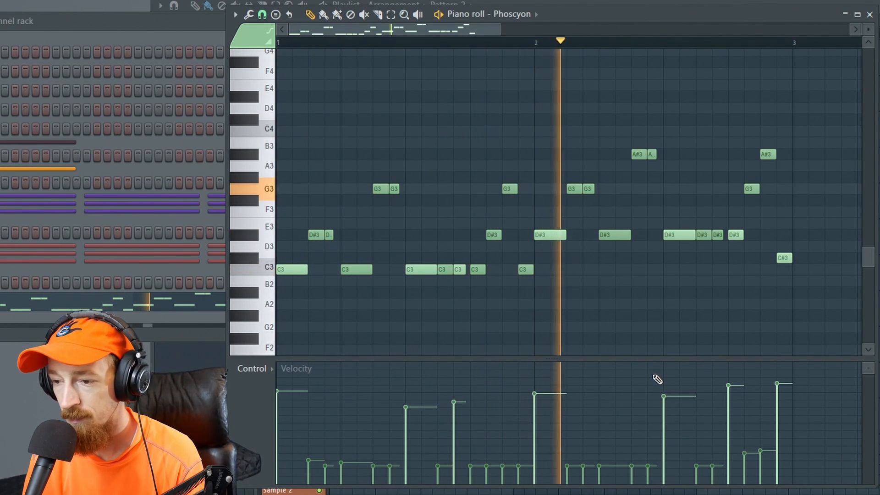
key("space")
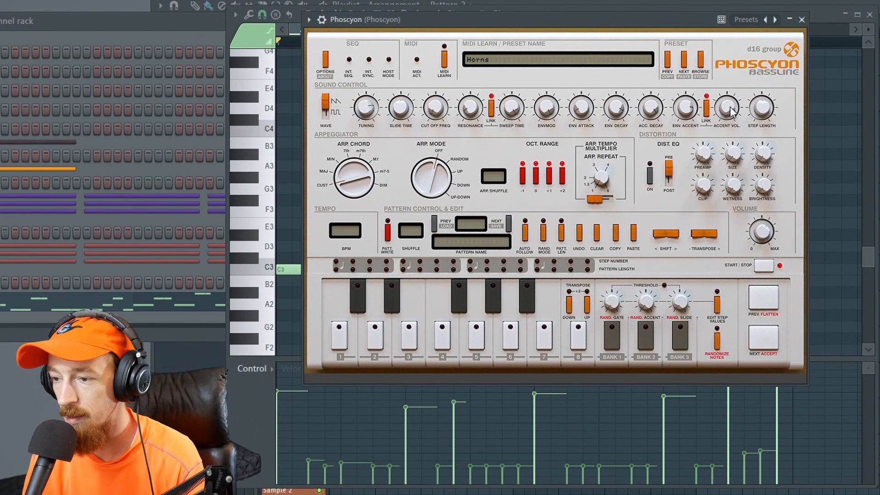
- Vary Phoscyon's Accent Volume, trying about 58, 27 and 7, while auditioning the accented notes
left_click_drag(723, 161, 726, 98)
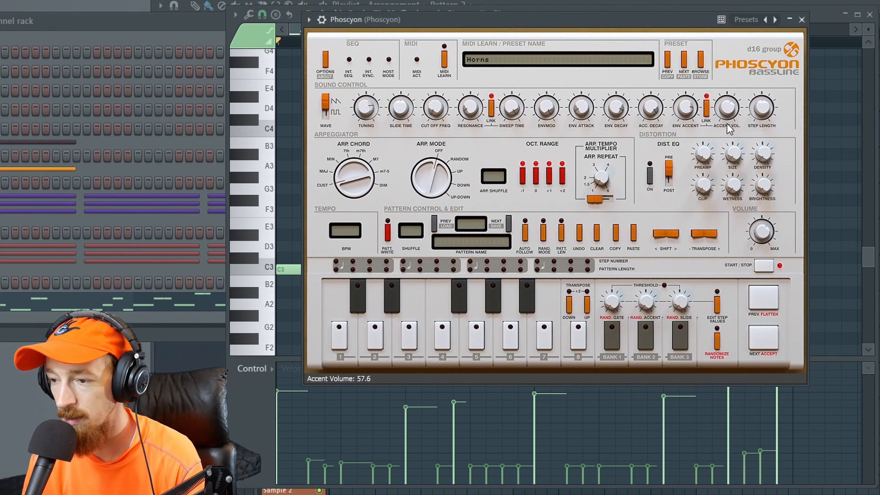
left_click_drag(729, 149, 688, 128)
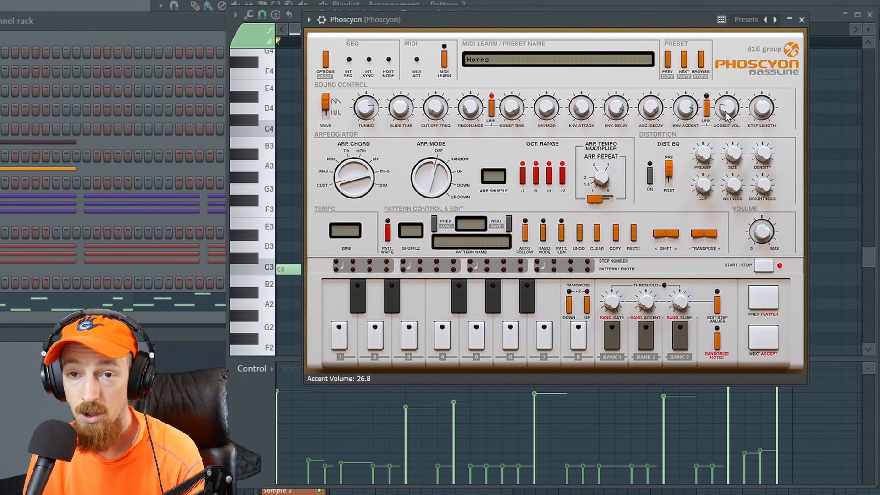
left_click_drag(725, 114, 730, 142)
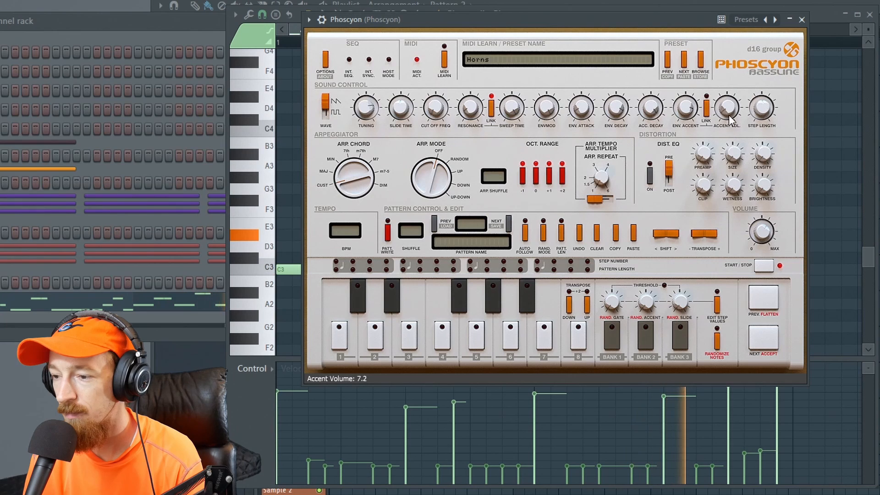
- Adjust Phoscyon's Env Accent, trying about 66 during playback, and close the synth window
mouse_move(691, 112)
left_mouse_down()
mouse_move(684, 136)
mouse_move(688, 111)
left_mouse_up()
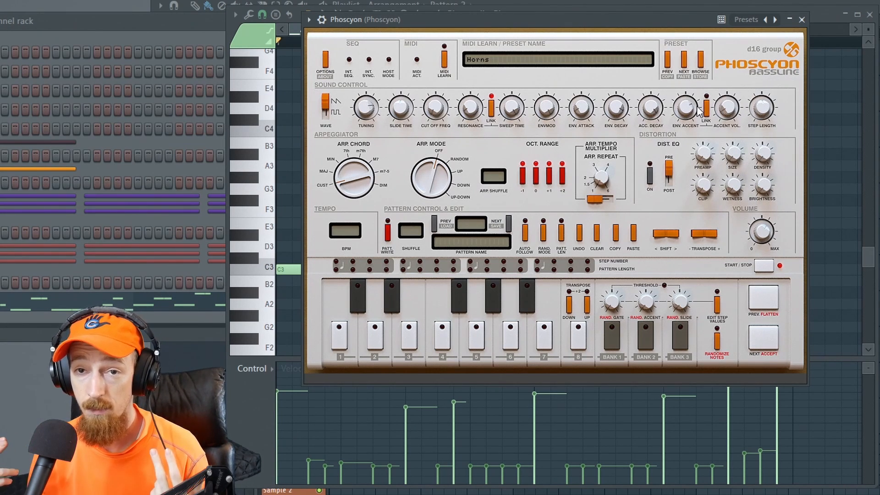
key("space")
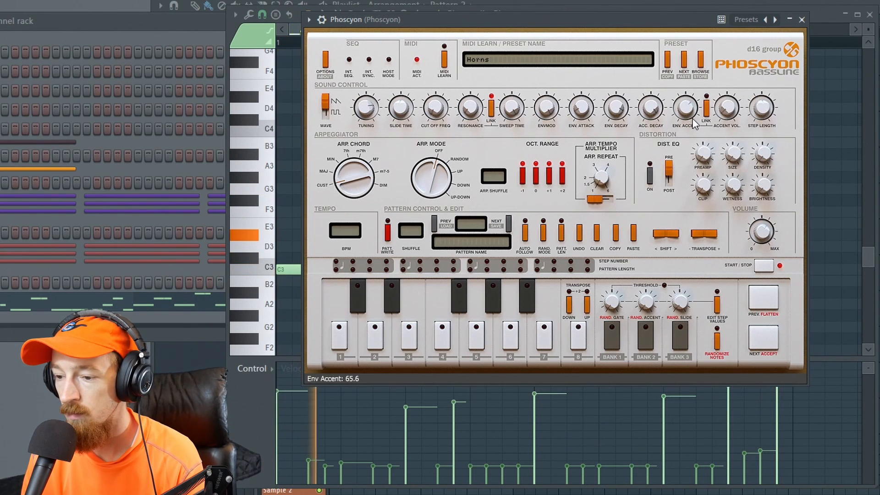
left_click(801, 20)
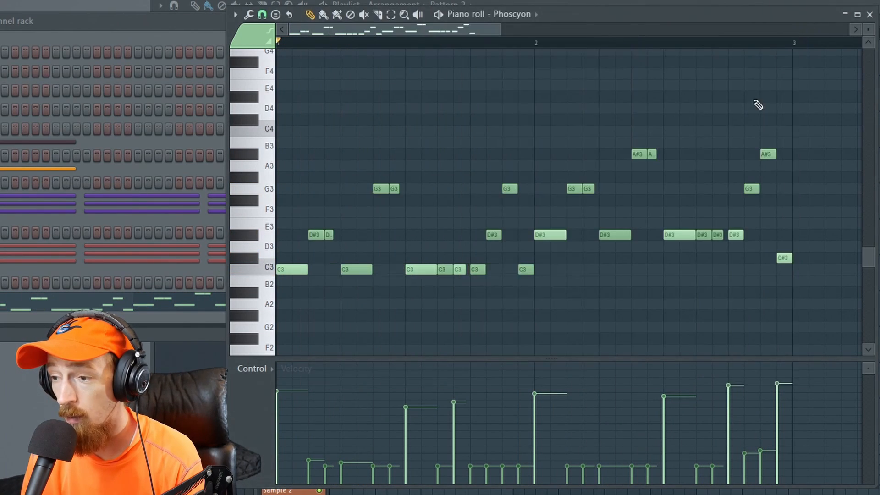
- Play the arrangement in the Playlist and delete the second Pattern 2 clip on the Extra 1 track
key("F5")
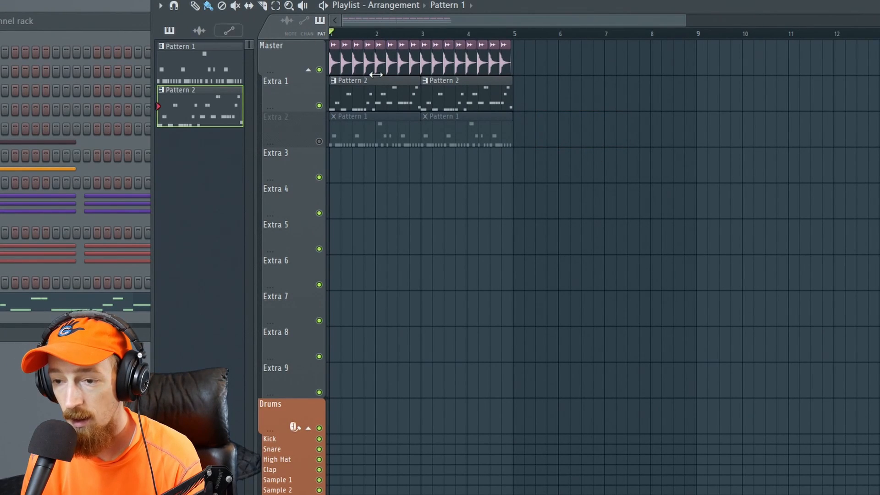
key("space")
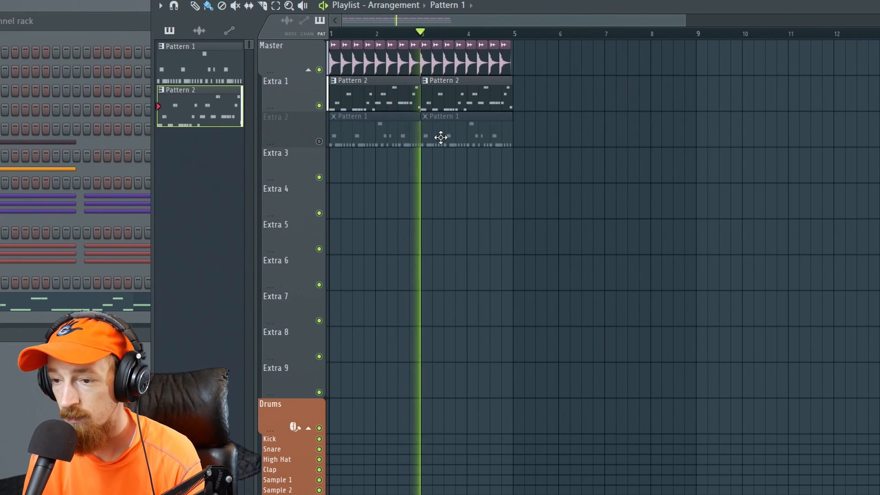
scroll(403, 119, "down", 3)
key("space")
right_click(398, 109)
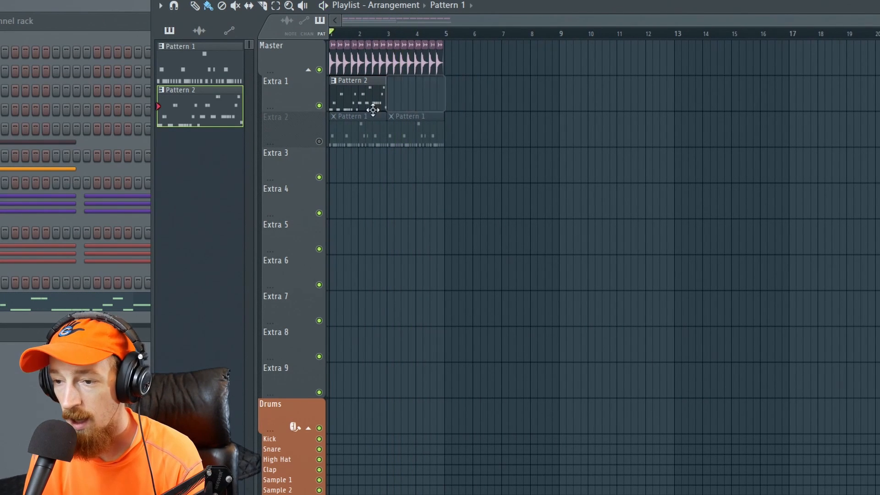
- Open Pattern 2's Phoscyon notes and copy the bar 1 phrase into bar 3, transposed to start on G3
double_click(362, 99)
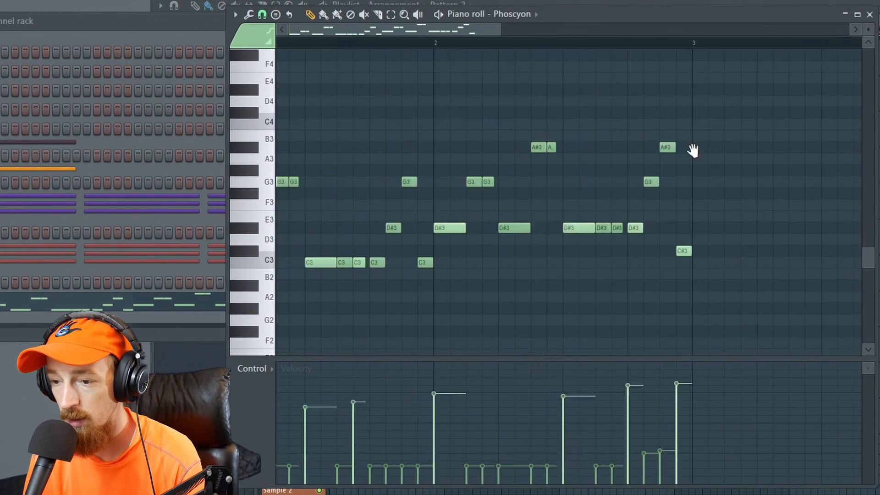
left_click_drag(282, 150, 486, 305)
left_click_drag(293, 267, 712, 186)
left_click(739, 212)
right_click(739, 211)
left_click_drag(748, 212, 571, 222)
- Duplicate the bar 3 phrase into bar 4 so that bar 3 starts on F3 and bar 4 on G3
left_click_drag(534, 103, 748, 249)
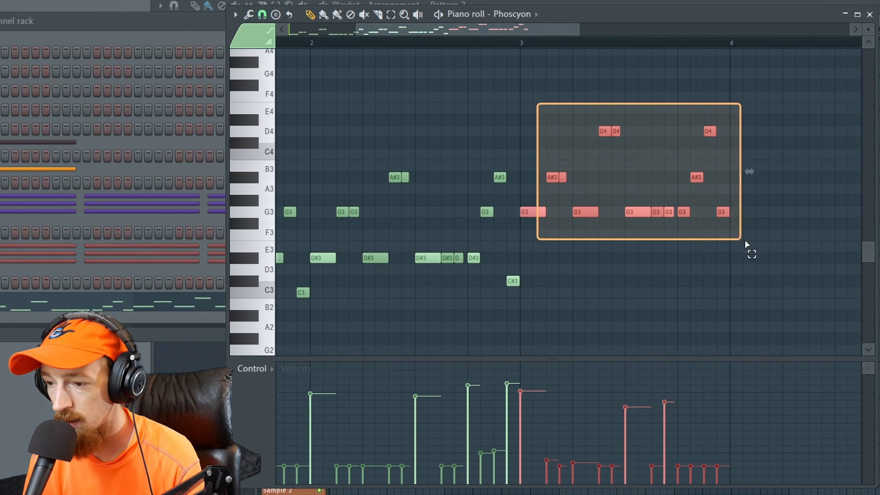
left_click_drag(527, 213, 742, 208)
scroll(732, 269, "right", 5)
left_click(722, 224)
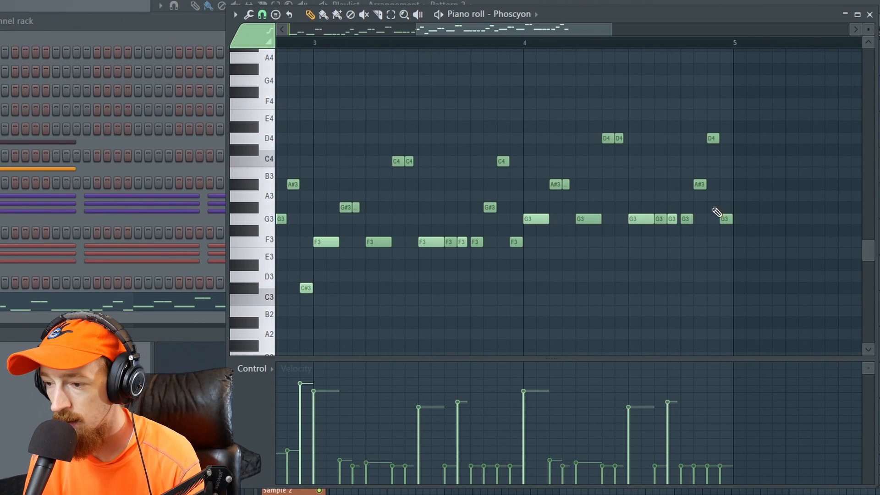
- Lower the last three notes of bar 4 to D#3, D3 and C#3, and play the phrase back
left_click_drag(687, 123, 727, 205)
left_click_drag(540, 171, 588, 202)
scroll(562, 179, "down", 2)
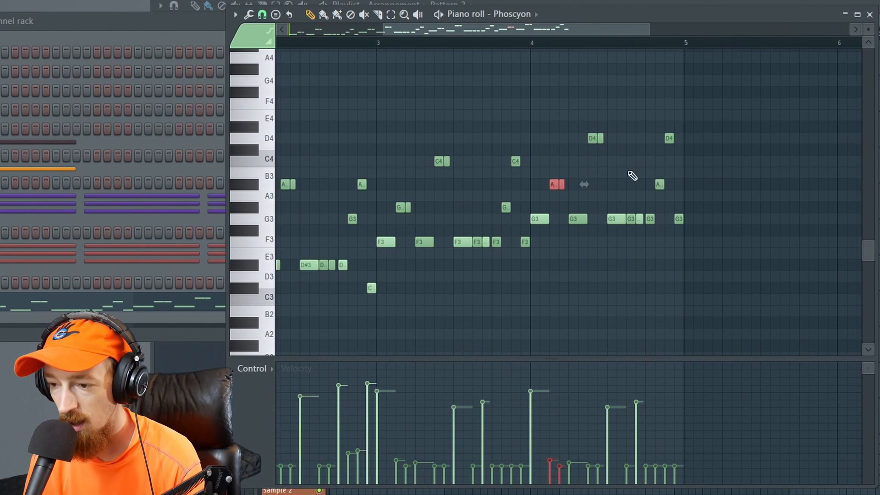
left_click_drag(669, 140, 670, 267)
left_click_drag(659, 186, 663, 268)
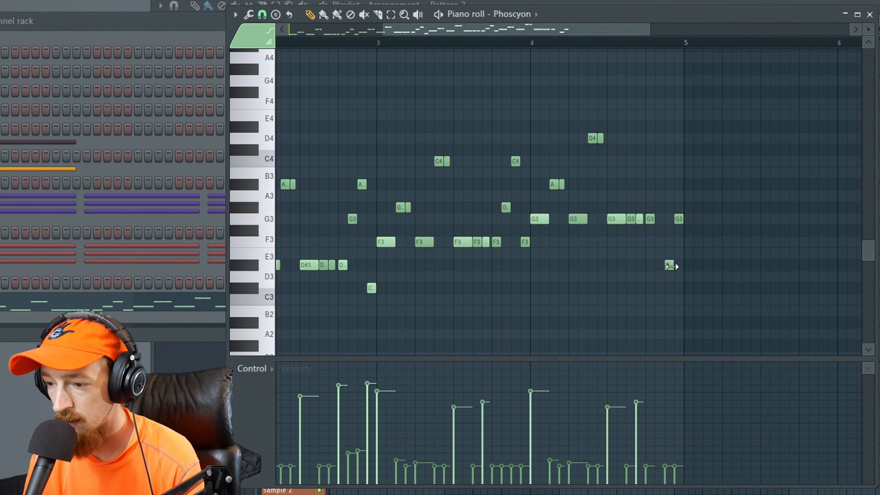
left_click_drag(669, 265, 668, 276)
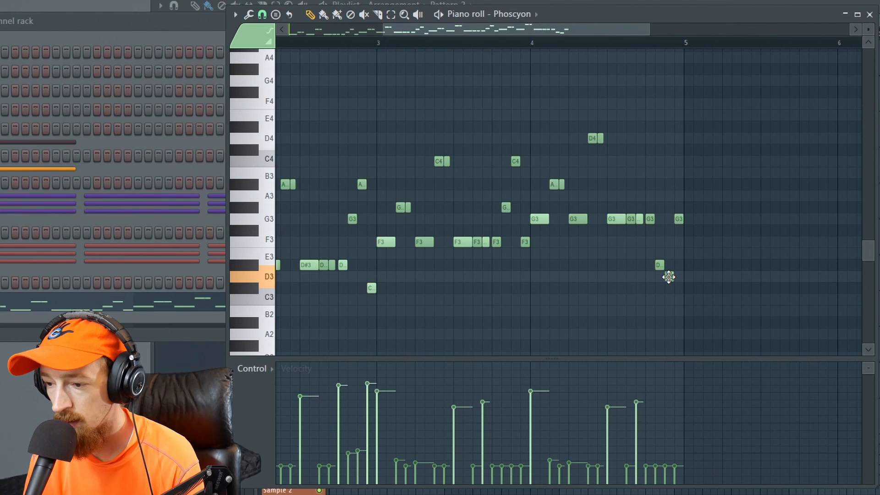
left_click_drag(676, 220, 675, 293)
scroll(669, 250, "down", 2, "ctrl")
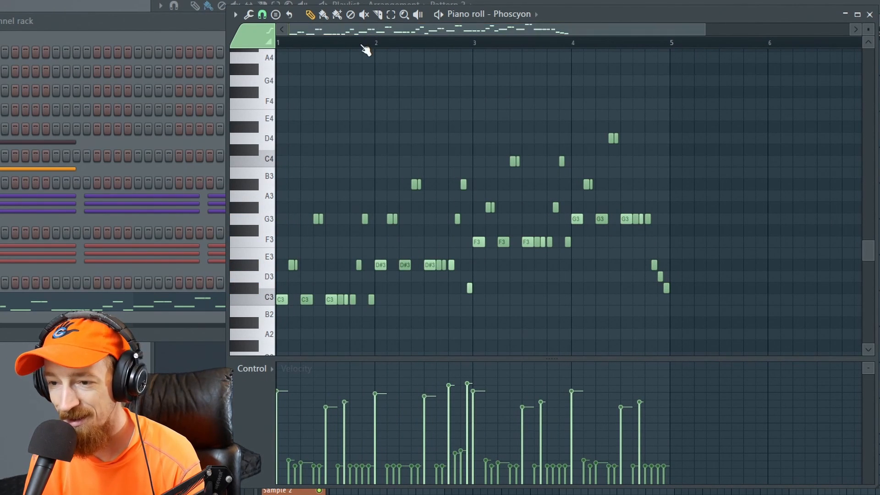
key("space")
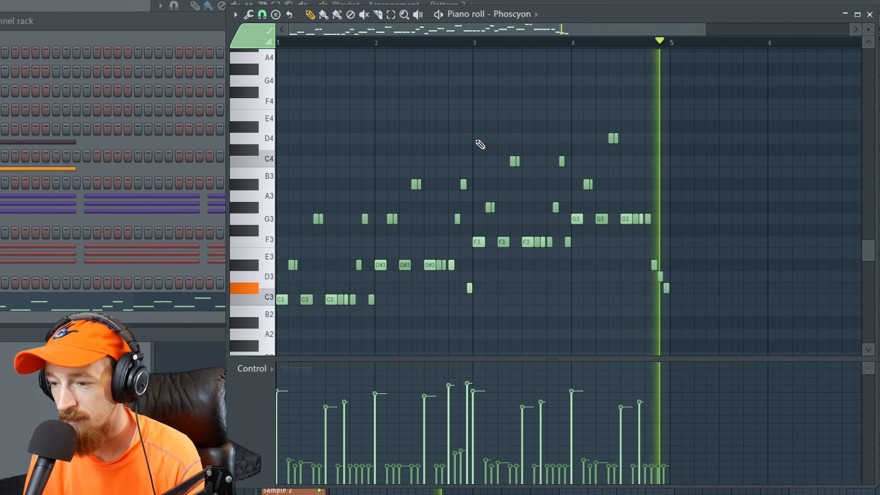
scroll(406, 167, "down", 2)
key("space")
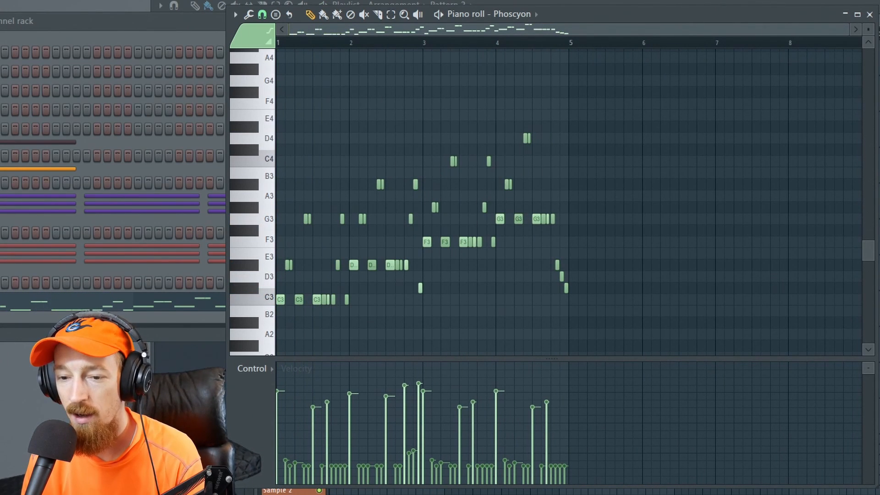
- Create a new empty pattern and add a second Phoscyon instrument to the channel rack
key("F4")
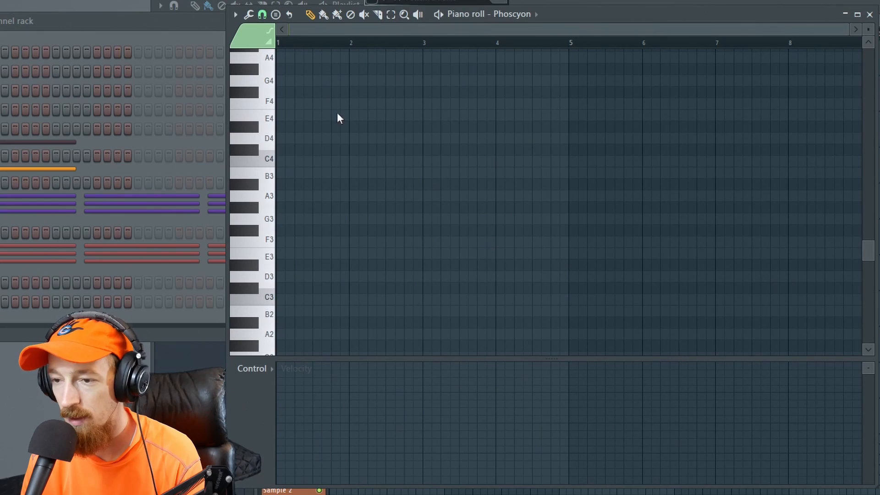
key("alt+F8")
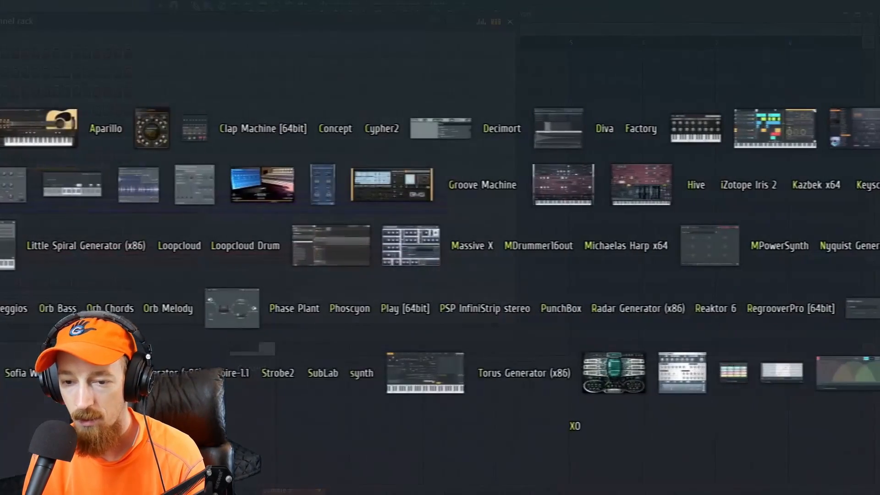
left_click(351, 311)
left_click_drag(109, 56, 686, 30)
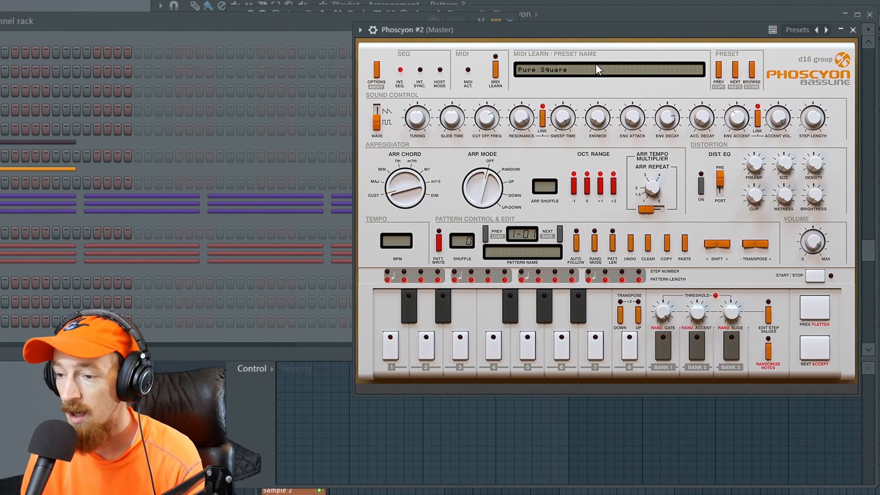
- Load the Barking Square preset from the _Distorted bank in Phoscyon #2 and close the synth window
left_click(752, 71)
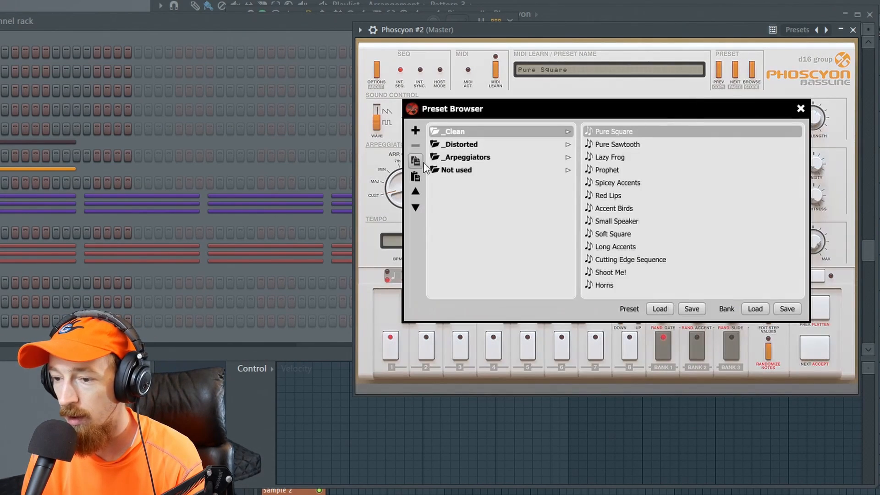
left_click(462, 144)
left_click(615, 209)
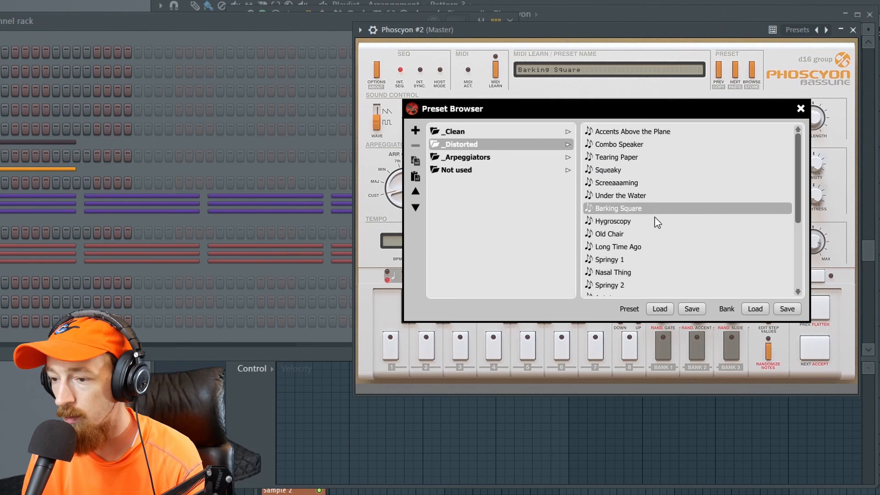
left_click(330, 197)
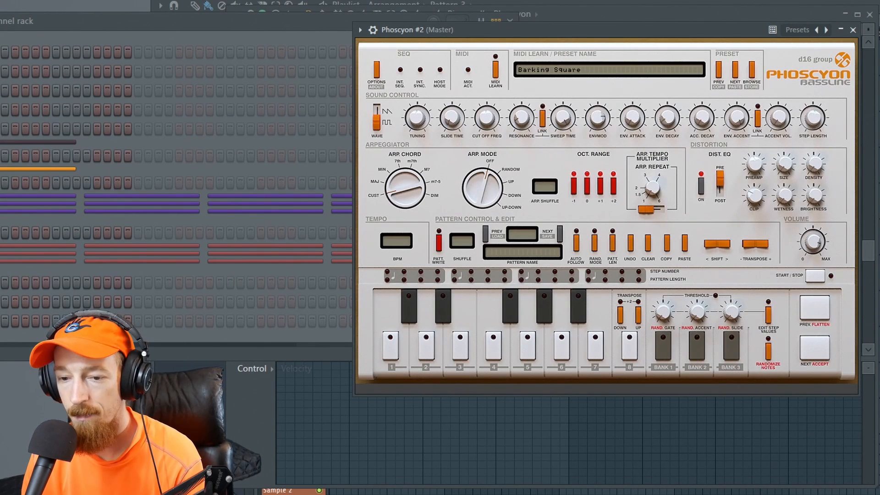
- Open the piano roll for Phoscyon #2 and place a short C3 note at the start of bar 1
right_click(1, 321)
left_click(13, 328)
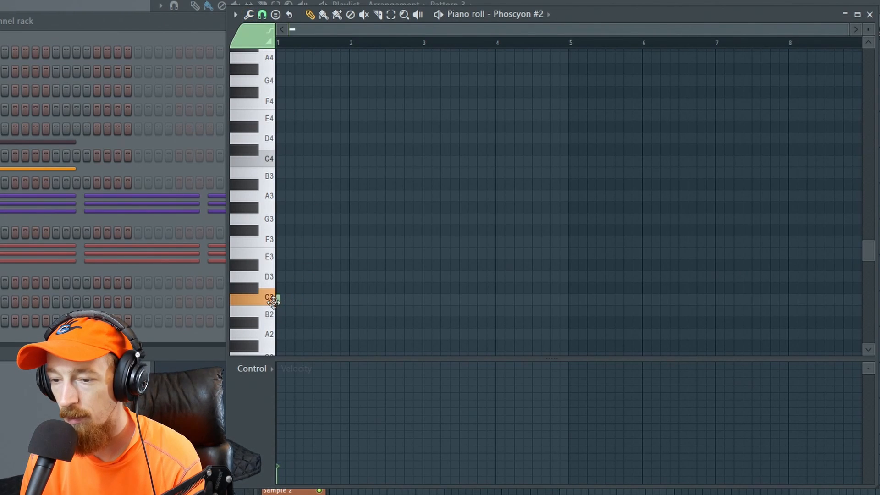
right_click(276, 300)
left_click(280, 301)
scroll(299, 306, "up", 5)
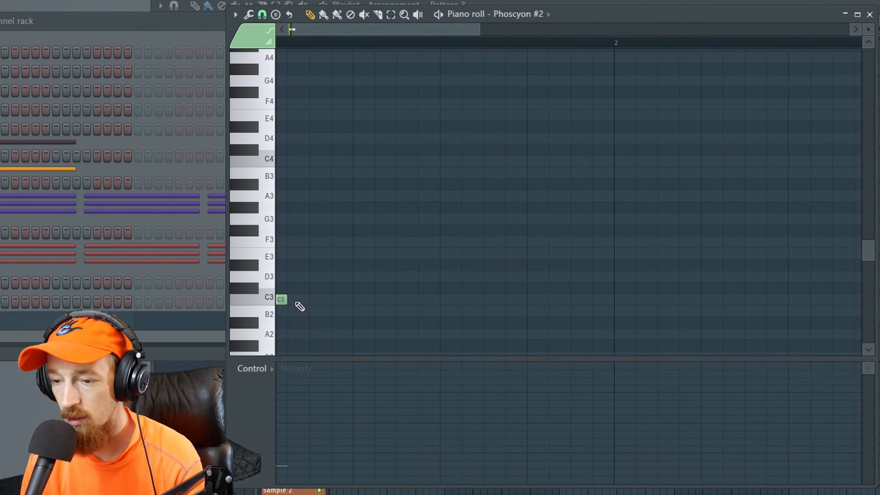
- Repeat the C3 note as back-to-back sixteenths until bars 1 and 2 are filled, and clear the selection
left_click_drag(383, 320, 267, 308)
key("ctrl+b")
key("ctrl+b")
key("ctrl+b")
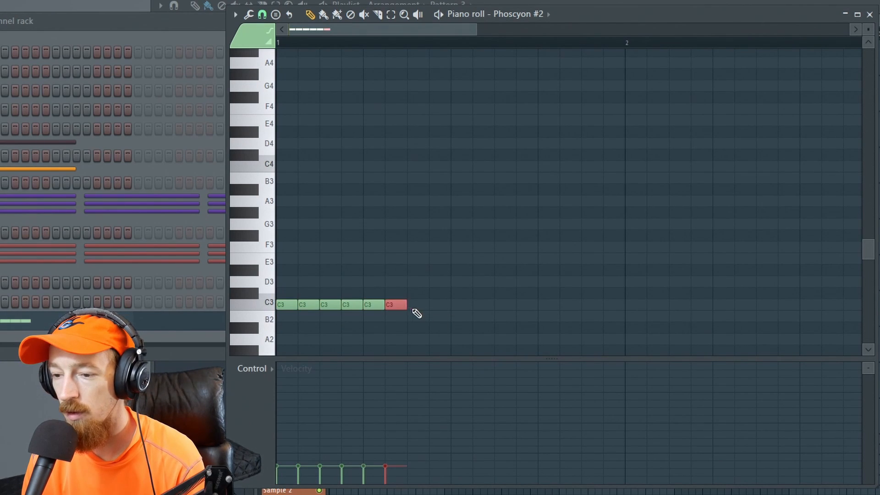
left_click_drag(475, 314, 256, 326)
key("ctrl+b")
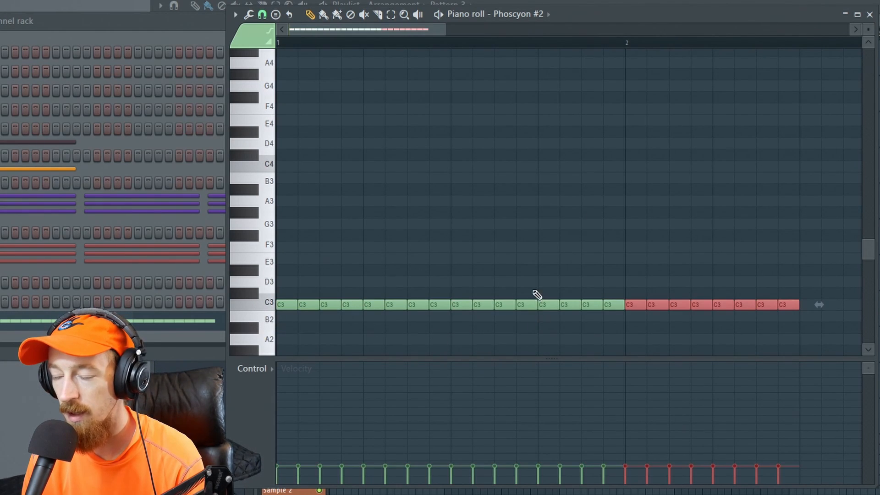
scroll(518, 269, "down", 2)
key("ctrl+b")
scroll(475, 281, "down", 1)
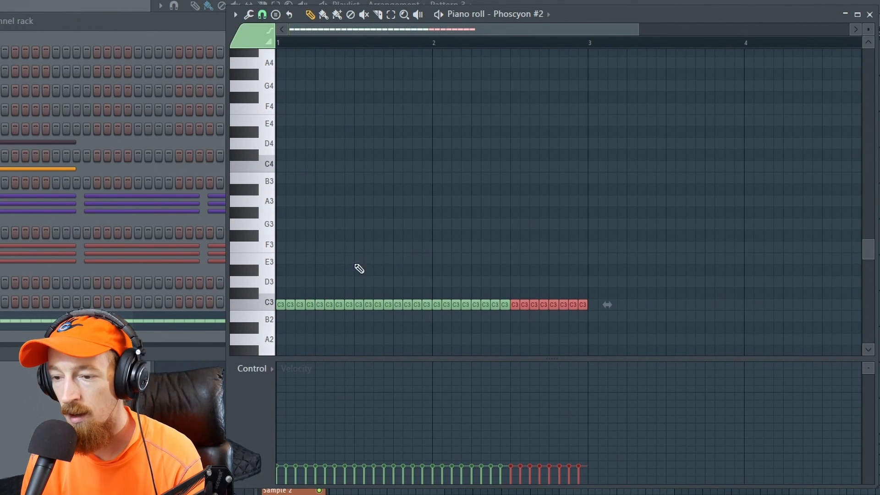
scroll(377, 269, "up", 2)
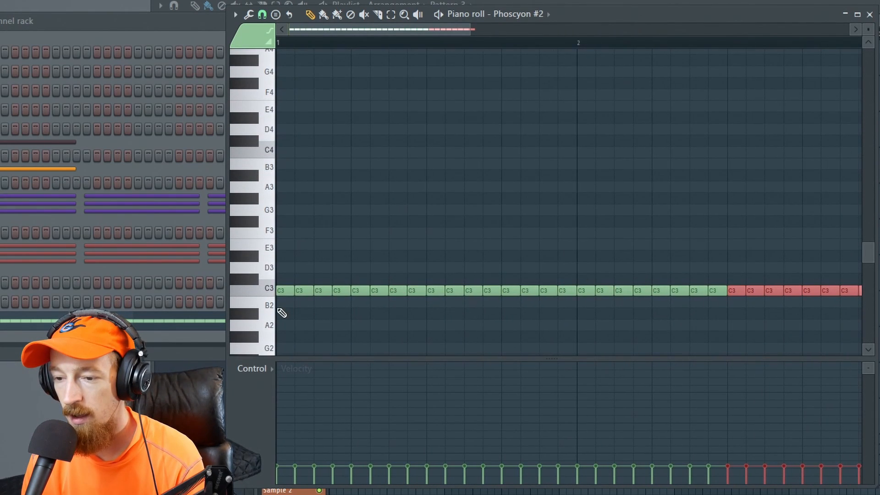
key("ctrl+d")
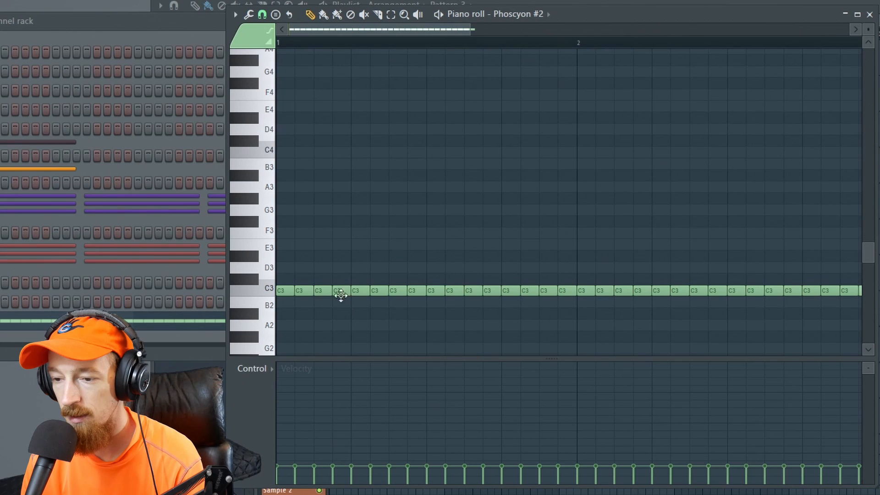
- Thin the first half of bar 1 to five C3 sixteenths, a sixteenth rest and one eighth note, removing notes after it
right_click(413, 290)
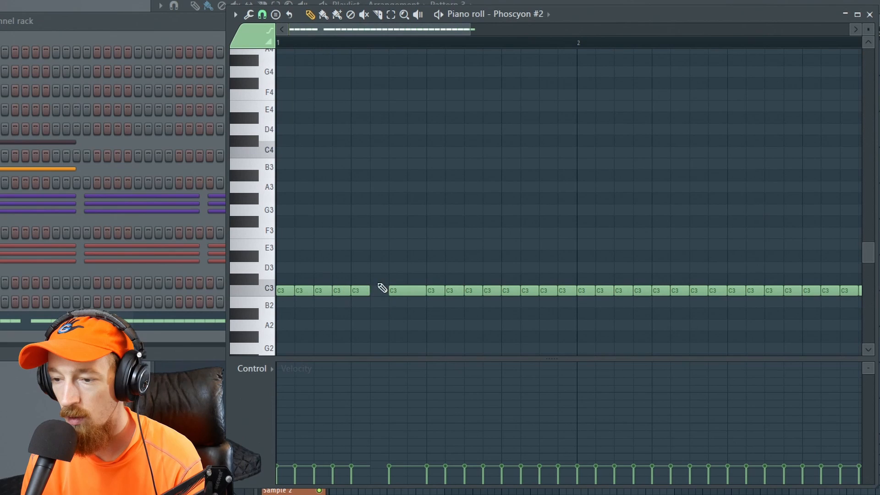
right_click(438, 296)
right_click(737, 293)
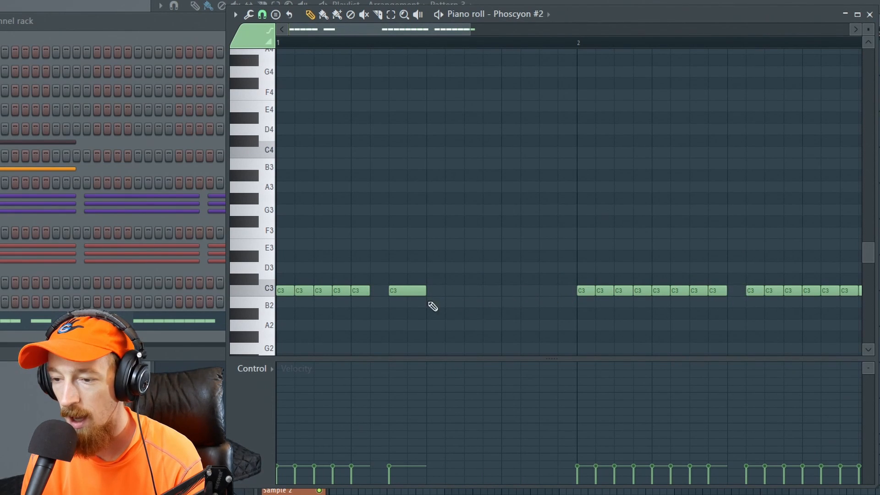
- Duplicate the half-bar rhythm into the second half of bar 1 and delete the leftover notes in bar 2
left_click_drag(445, 293, 161, 296)
key("ctrl+b")
scroll(575, 289, "down", 2)
right_click(496, 292)
right_click(509, 292)
right_click(668, 292)
right_click(655, 293)
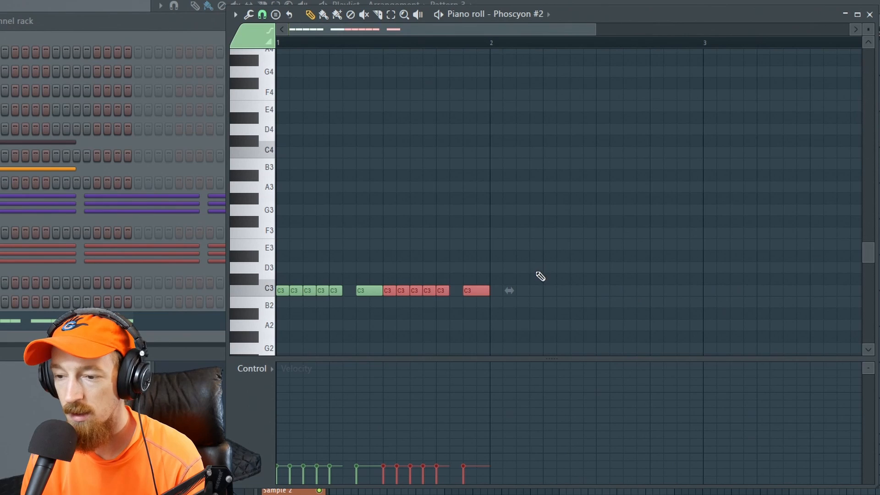
- Duplicate the complete bar 1 rhythm into bar 2
left_click_drag(534, 263, 280, 307)
key("ctrl+b")
left_click(397, 196)
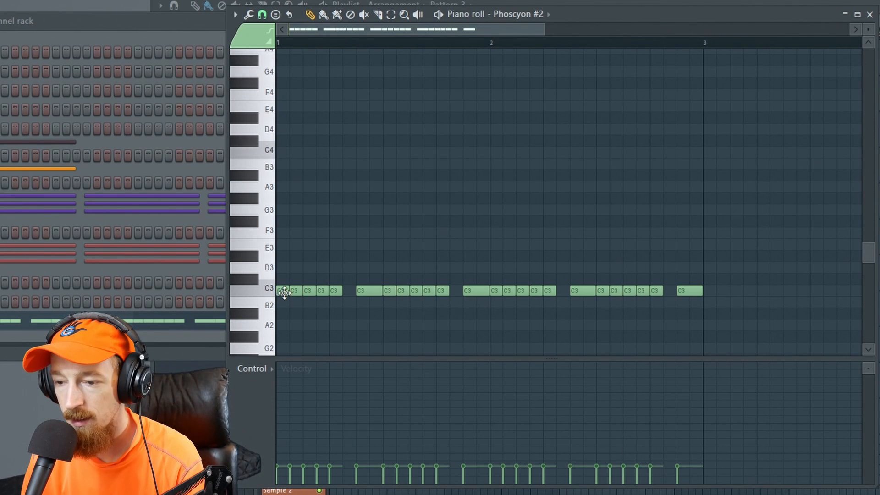
- Raise the first note of each half of bar 1 to G3 as an eighth note, and delete all bar 2 notes
left_click_drag(287, 289, 282, 209)
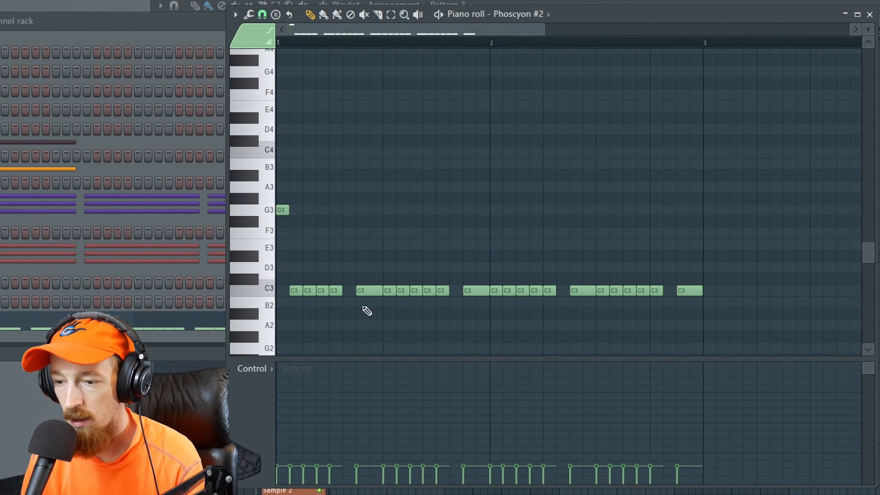
left_click_drag(387, 290, 387, 210)
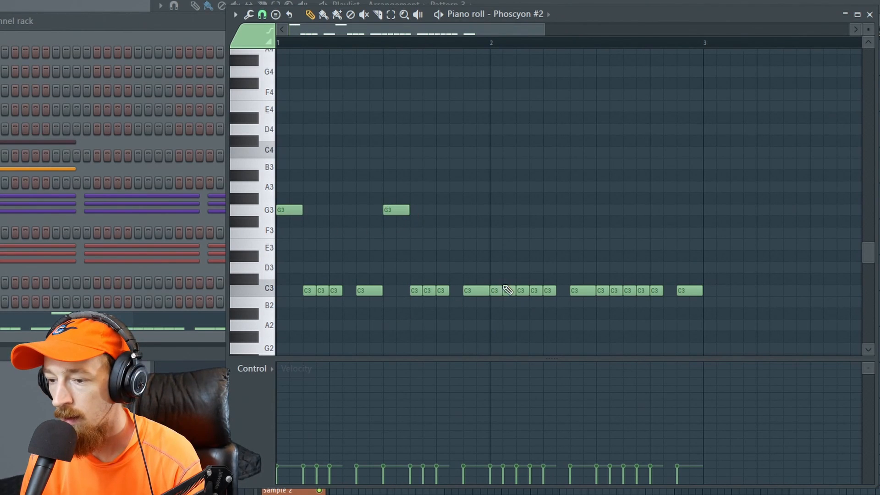
left_click_drag(502, 293, 688, 295)
left_click_drag(563, 158, 276, 319)
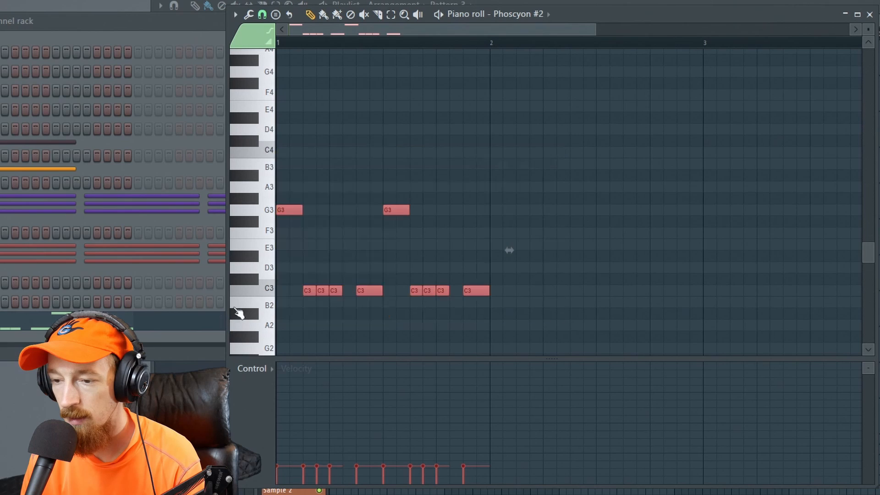
left_click(380, 188)
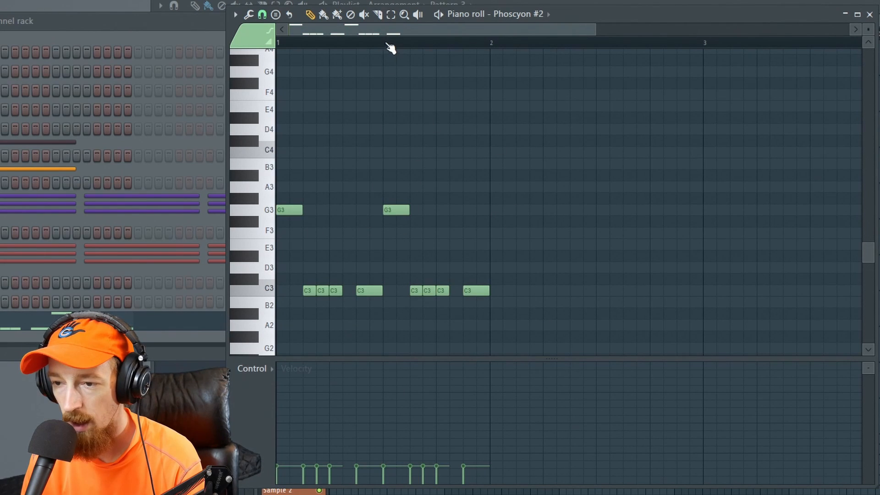
- Play the bar and accent both G3 notes with high velocities, slightly raising the first C3's velocity as well
key("space")
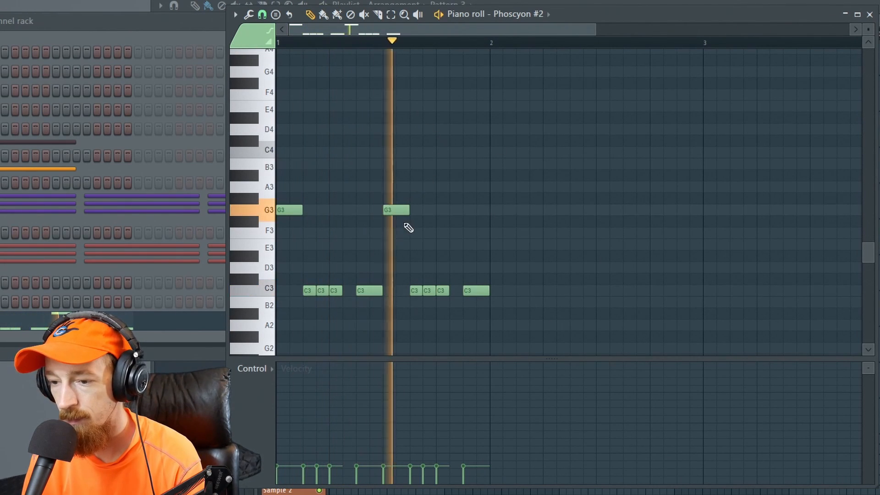
key("space")
left_click(287, 396)
left_click(387, 381)
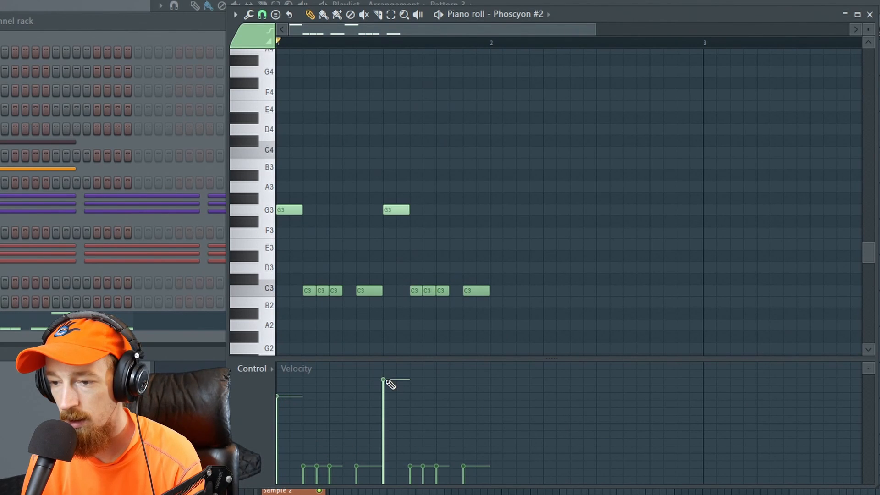
key("space")
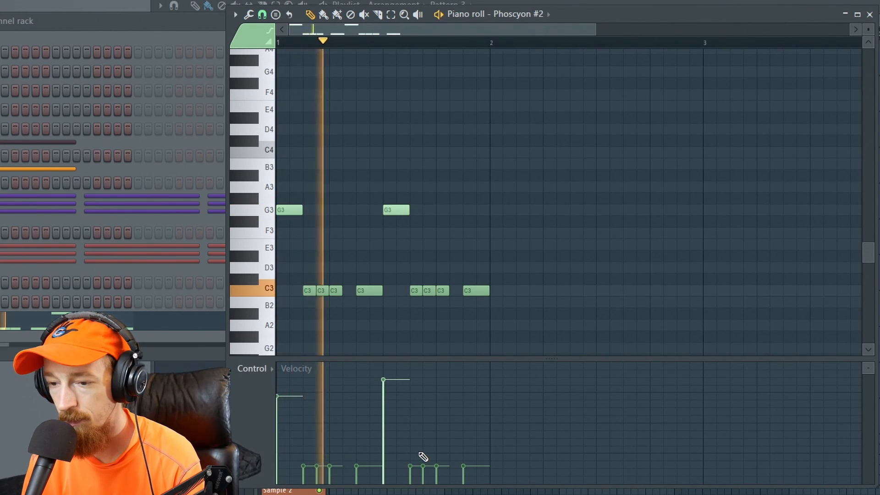
left_click(303, 460)
left_click(287, 385)
key("space")
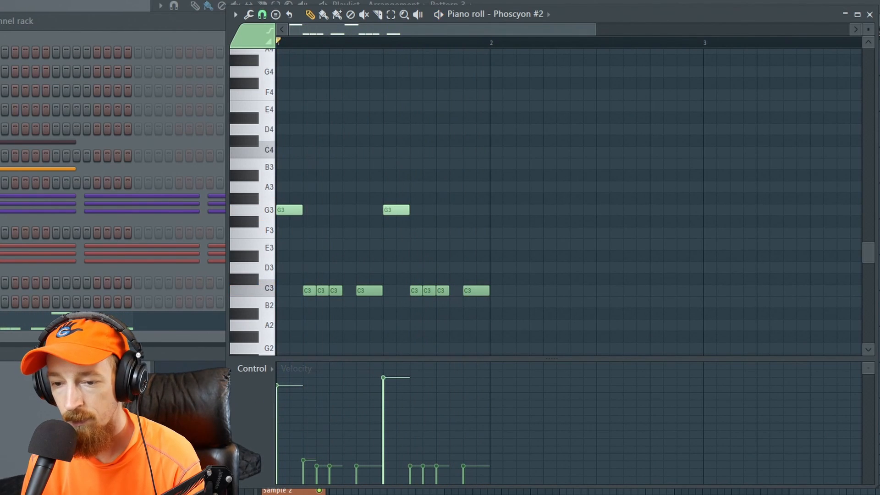
- Reopen Phoscyon #2 and audition the following presets during playback, from Hygroscopy to Long Time Ago
left_click(2, 320)
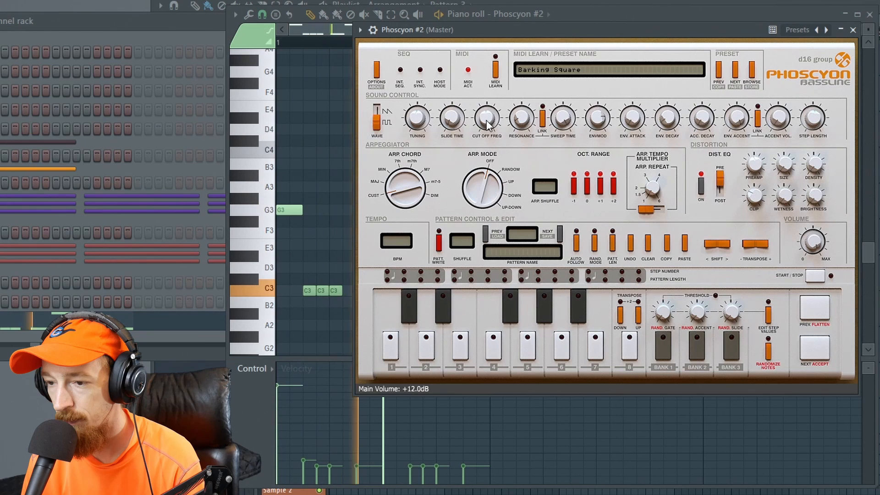
left_click(736, 70)
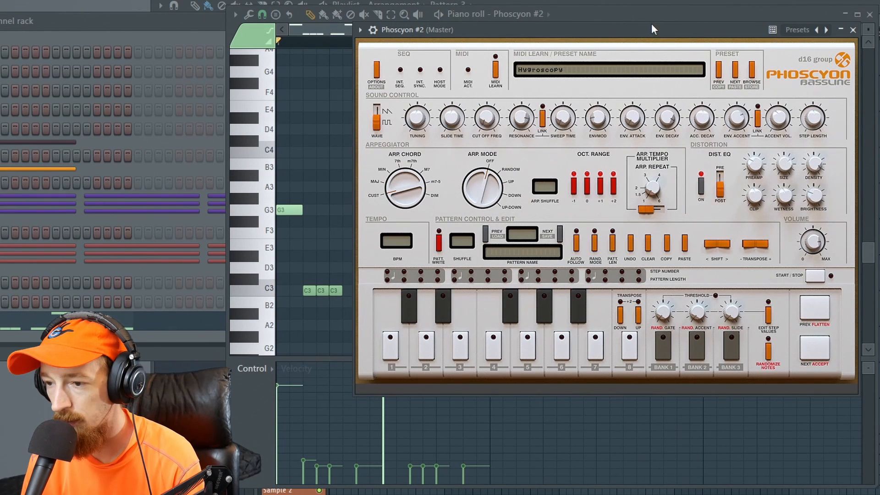
left_click_drag(660, 37, 615, 41)
left_click(690, 74)
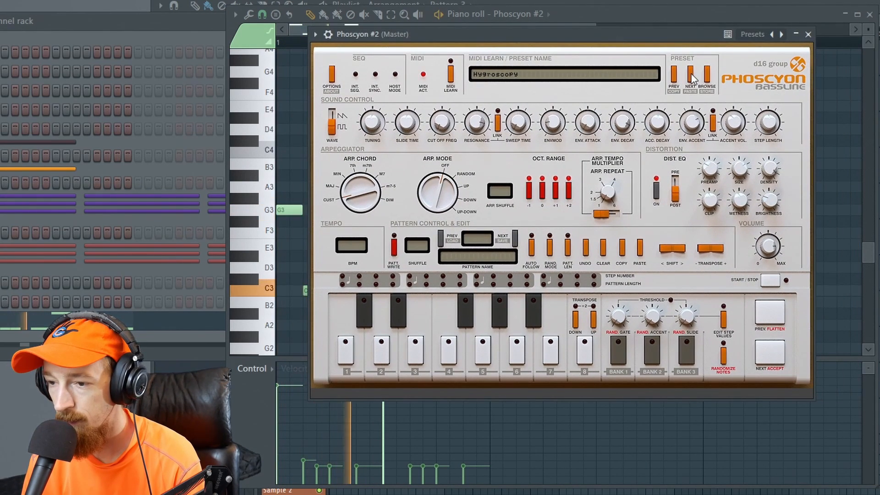
left_click(691, 75)
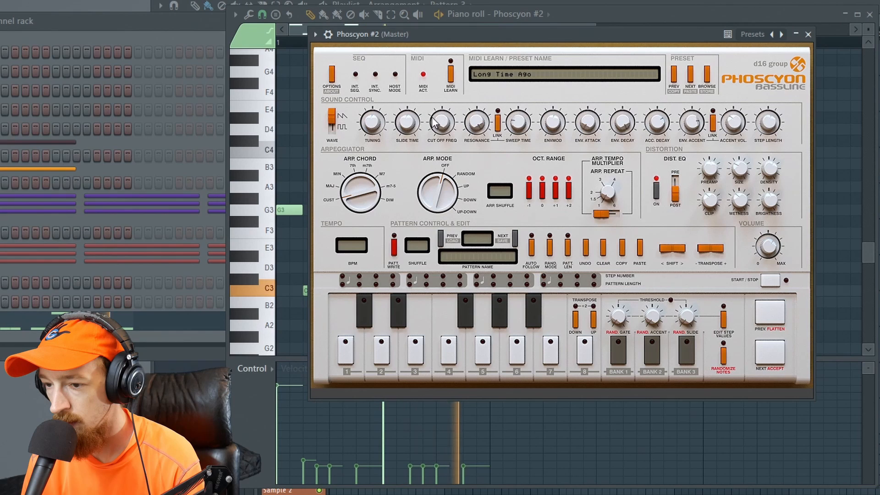
- Set the Resonance to 92.8 in Phoscyon #2, then stop playback and close the plugin
mouse_move(479, 127)
left_mouse_down()
mouse_move(479, 138)
mouse_move(477, 127)
left_mouse_up()
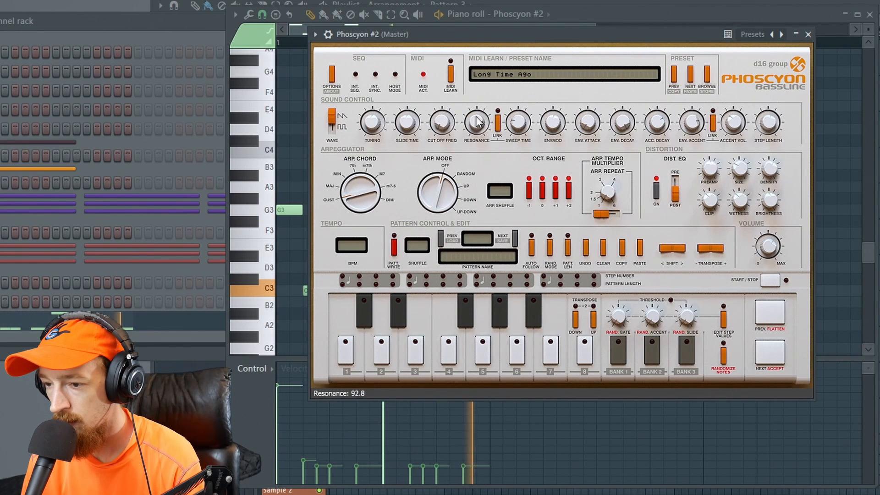
key("space")
left_click(808, 34)
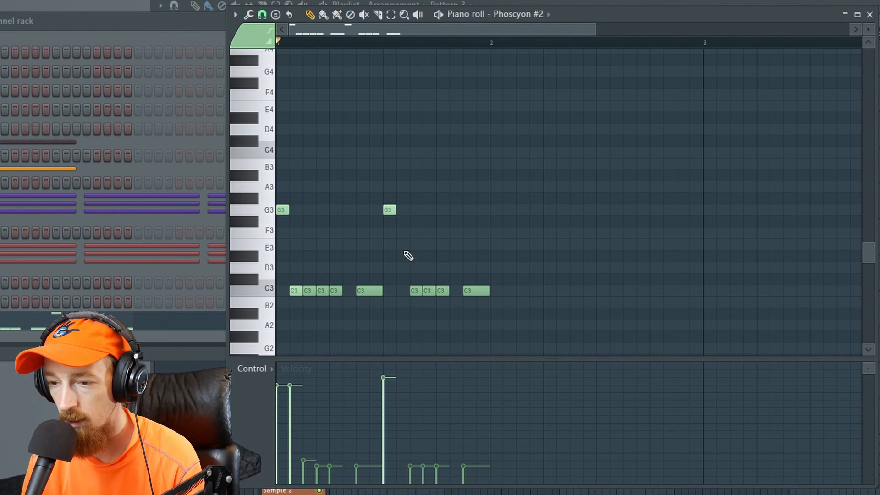
- Add an accented sixteenth C3 directly after the second G3 in bar 1 and play the bar
left_click(403, 291)
key("space")
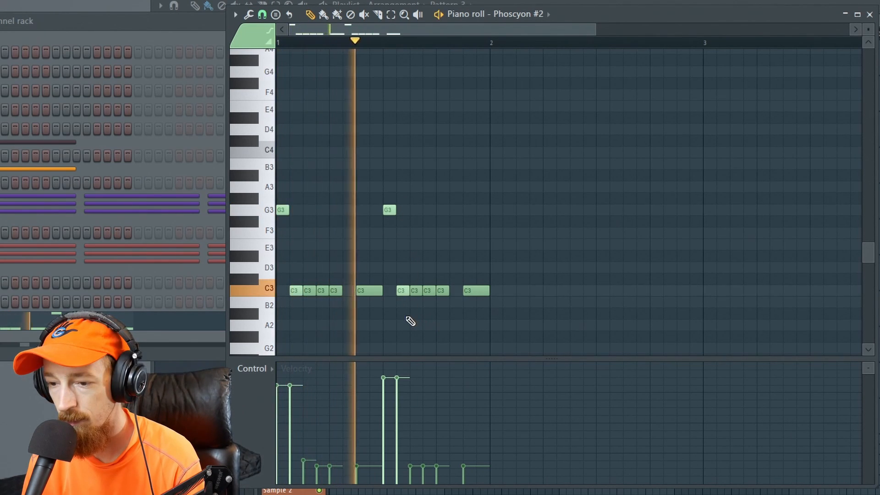
key("space")
- Reopen Phoscyon #2, set the accent decay to 523.8 ms and the envelope decay to 254.1 ms, and close it
middle_click(349, 327)
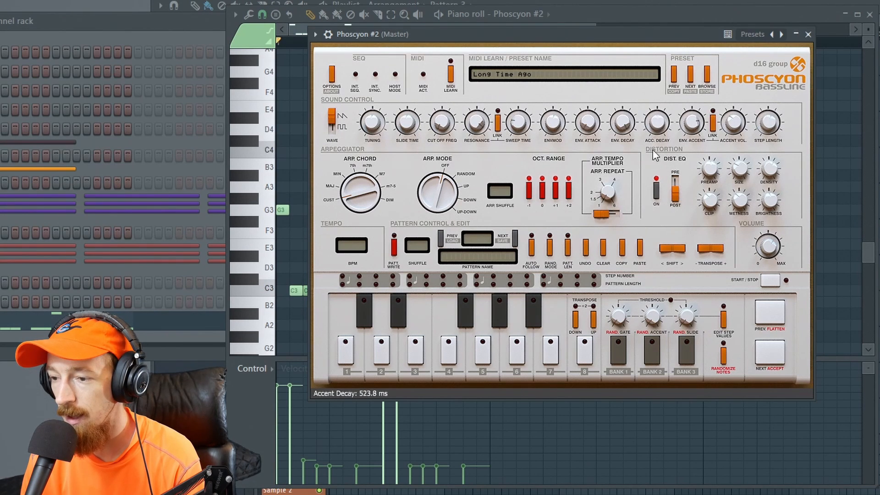
left_click_drag(657, 122, 642, 136)
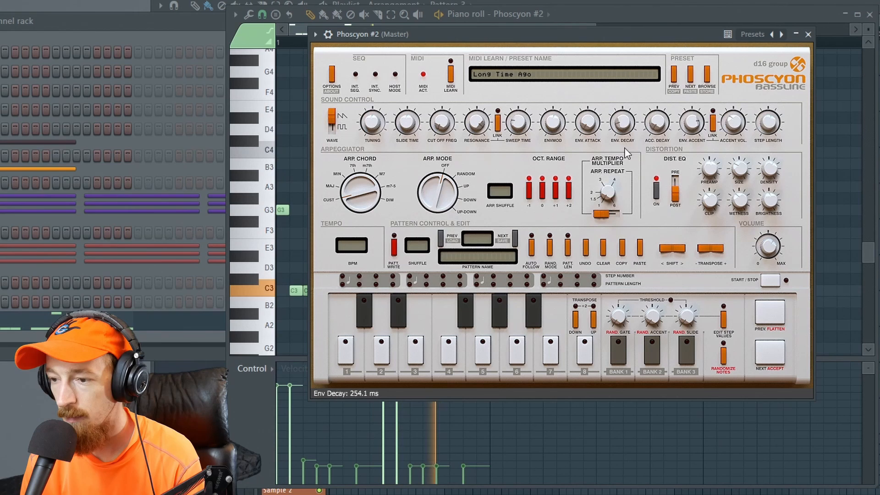
left_click(808, 34)
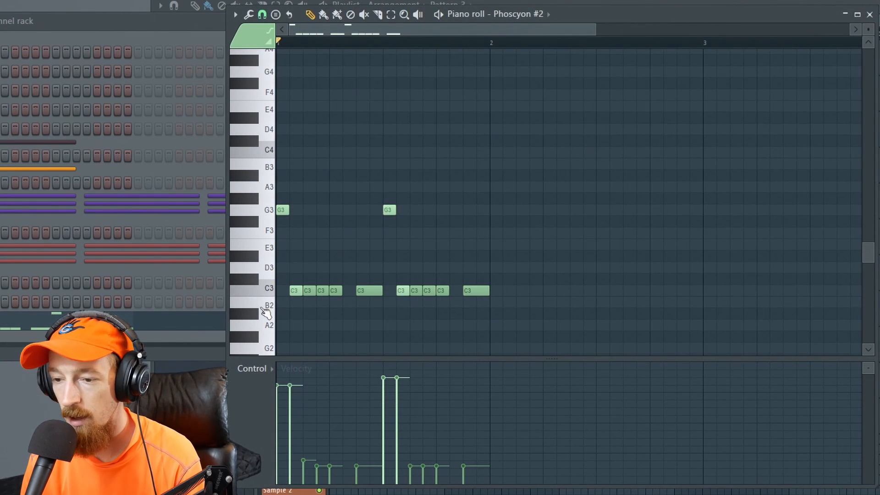
- Duplicate all of the bar 1 notes into bar 2 and clear the selection
scroll(294, 293, "up", 3)
middle_click(375, 259)
left_click(425, 180)
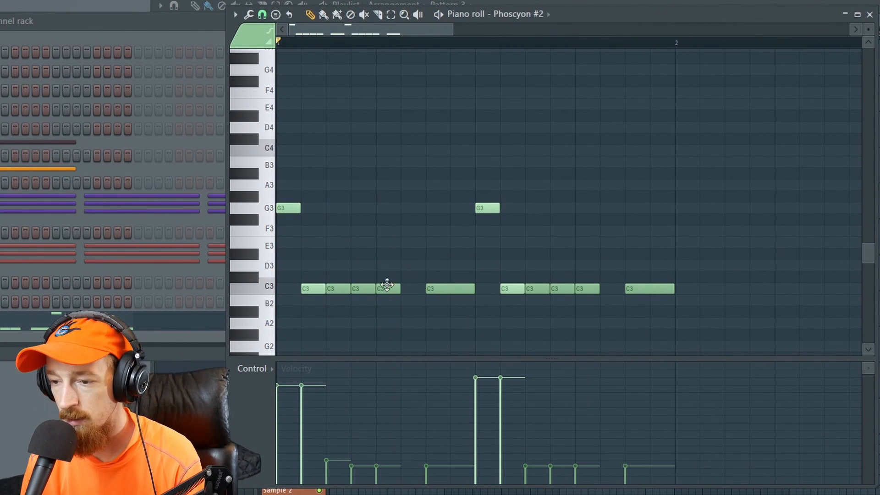
scroll(308, 231, "down", 2)
left_click_drag(279, 180, 534, 298)
scroll(394, 308, "down", 2)
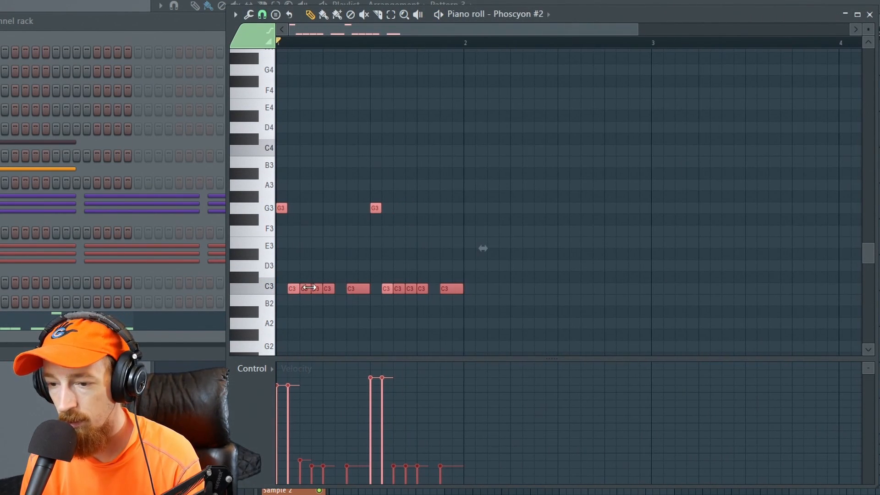
left_click_drag(295, 288, 479, 290)
left_click(502, 286)
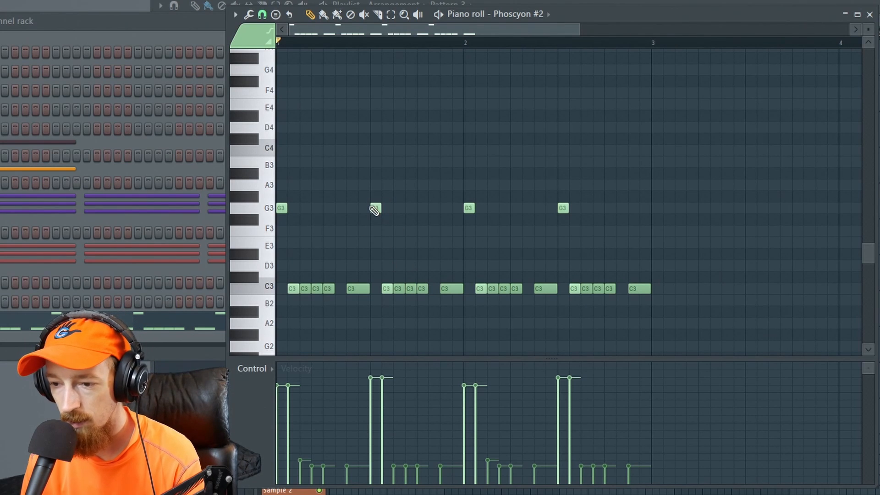
- Lower the second G3 of each bar to D#3 and the first G3 of bar 2 to E3, and play the phrase
left_click_drag(374, 209, 375, 255)
left_click_drag(469, 208, 468, 242)
left_click_drag(563, 204, 563, 253)
key("space")
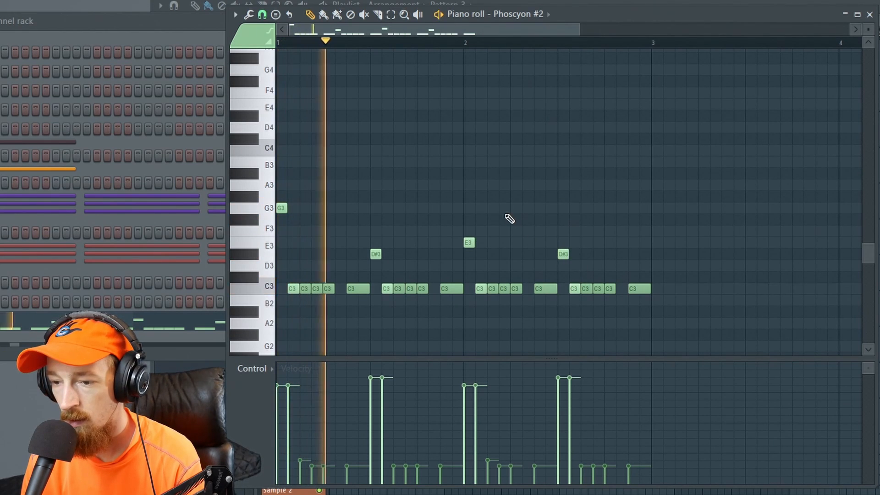
scroll(465, 163, "up", 2)
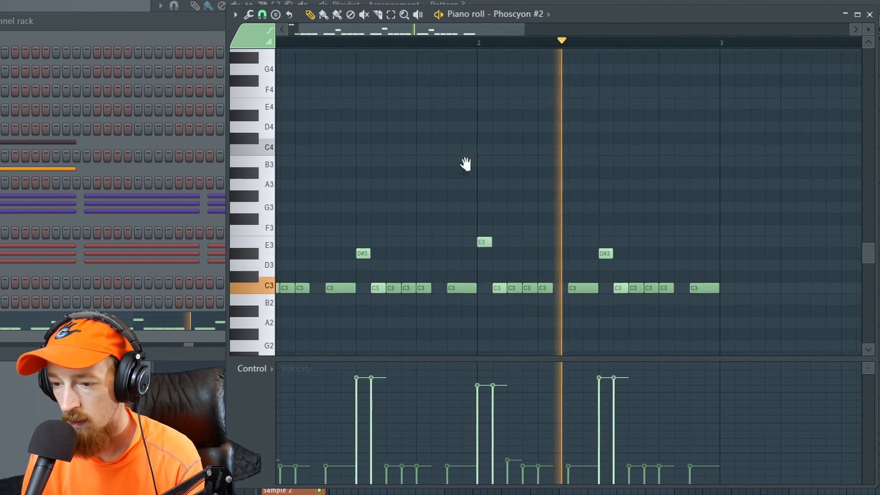
left_click_drag(465, 164, 506, 137)
key("space")
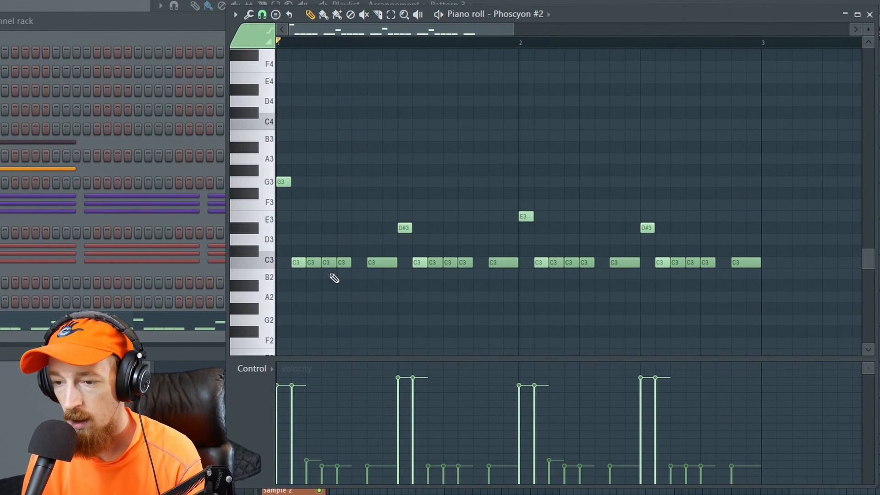
- Fill the gaps before the long C3 notes in both bars with accented sixteenth C3 notes and play the result
left_click(360, 263)
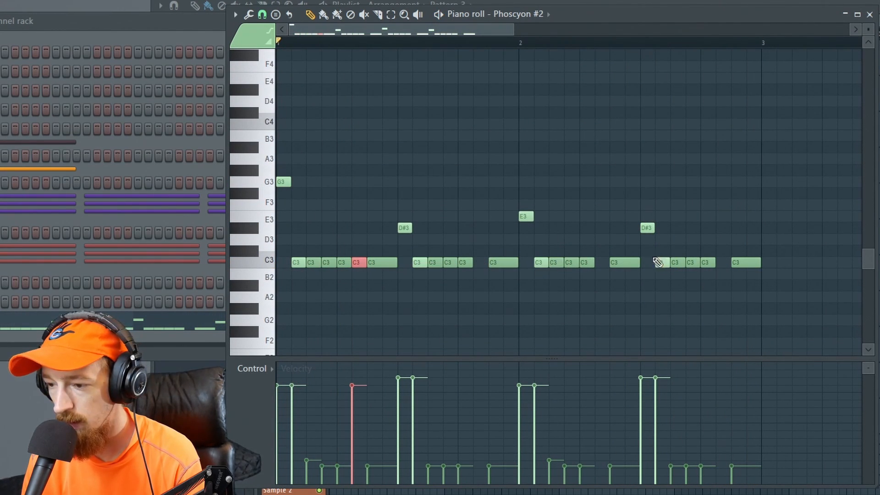
left_click(480, 263)
left_click(721, 263)
scroll(461, 196, "down", 2)
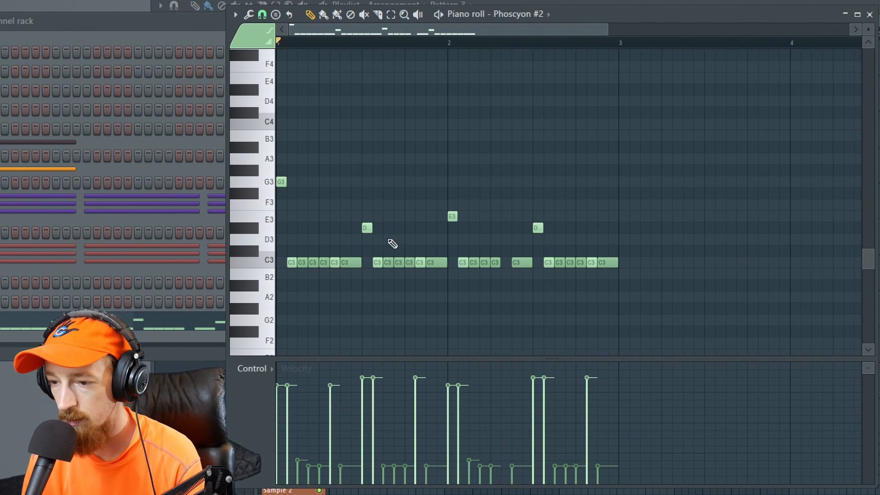
key("space")
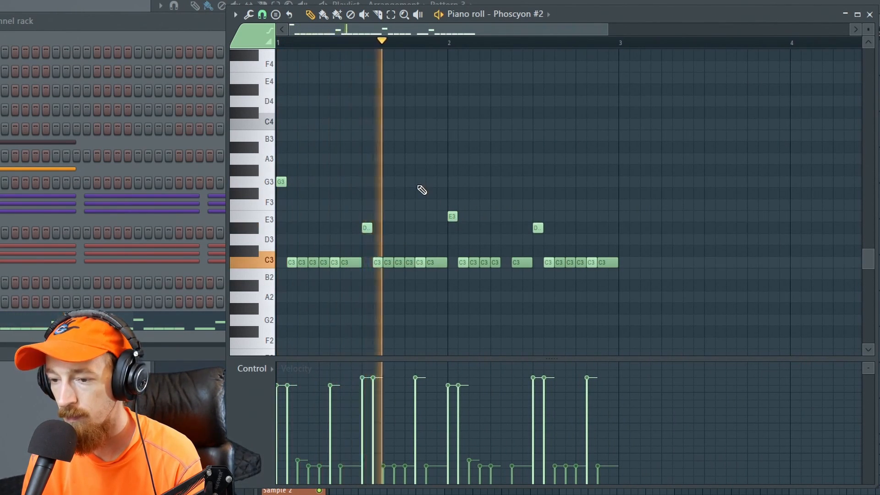
scroll(426, 204, "down", 1)
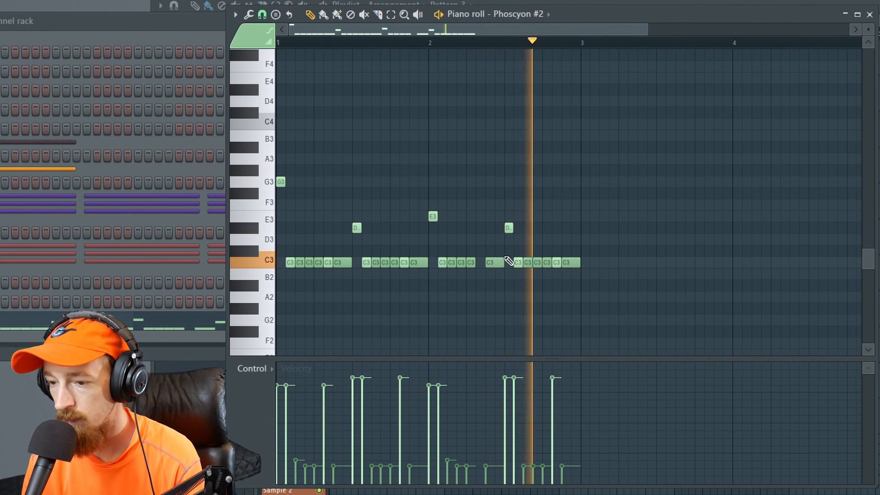
scroll(479, 252, "down", 1)
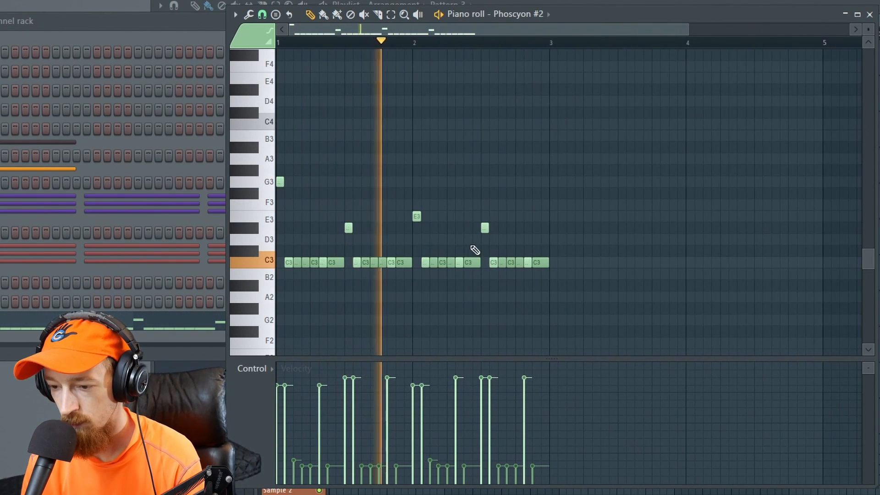
- Reopen Phoscyon #2 during playback and raise its main volume to +9.7 dB
left_click(2, 321)
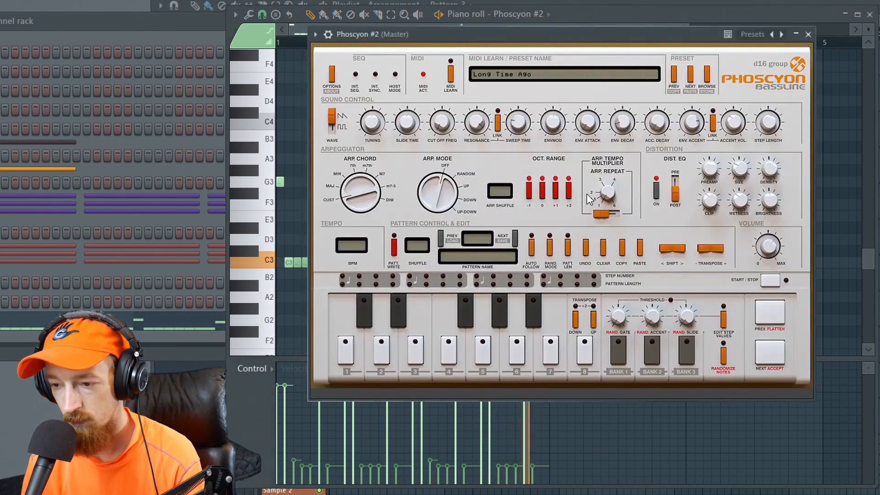
scroll(768, 249, "up", 5)
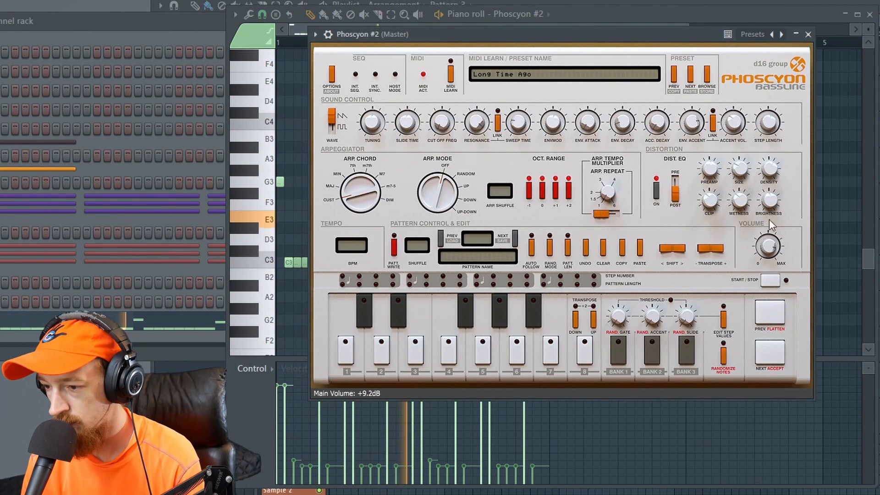
scroll(768, 249, "up", 1)
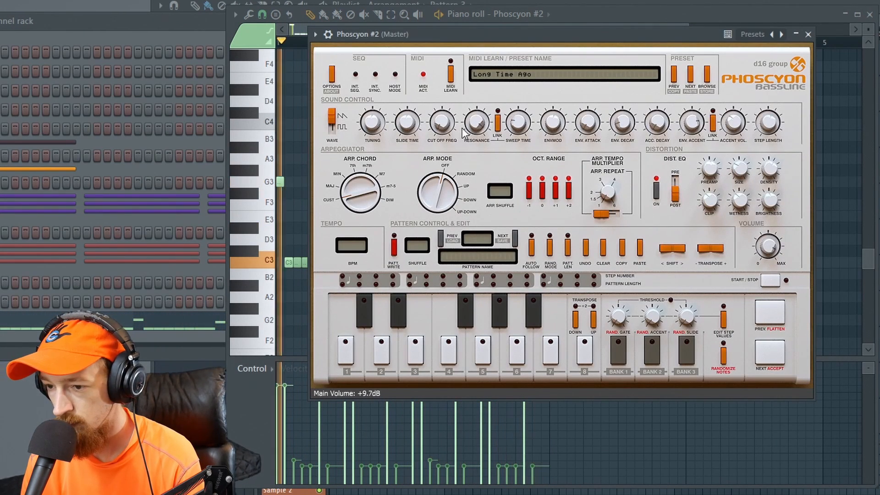
- Set the resonance to 88.0 and the Env Accent to 52.8 during playback, then stop
scroll(475, 126, "down", 3)
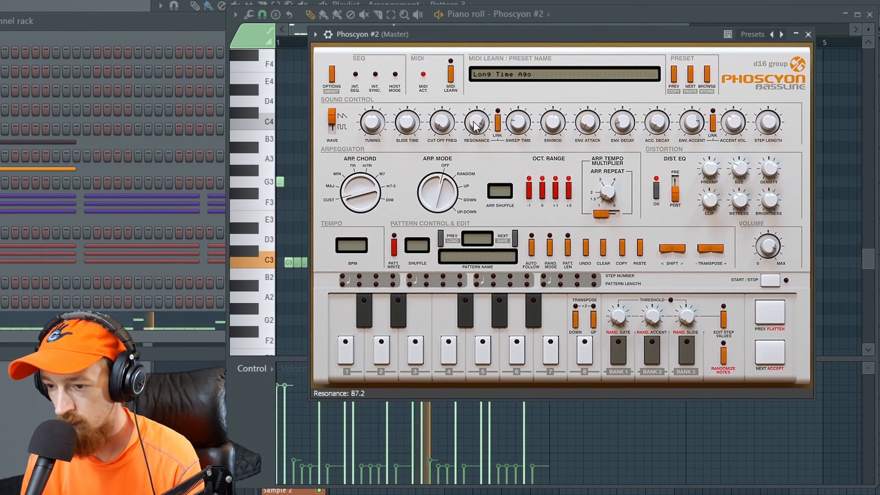
scroll(474, 127, "up", 2)
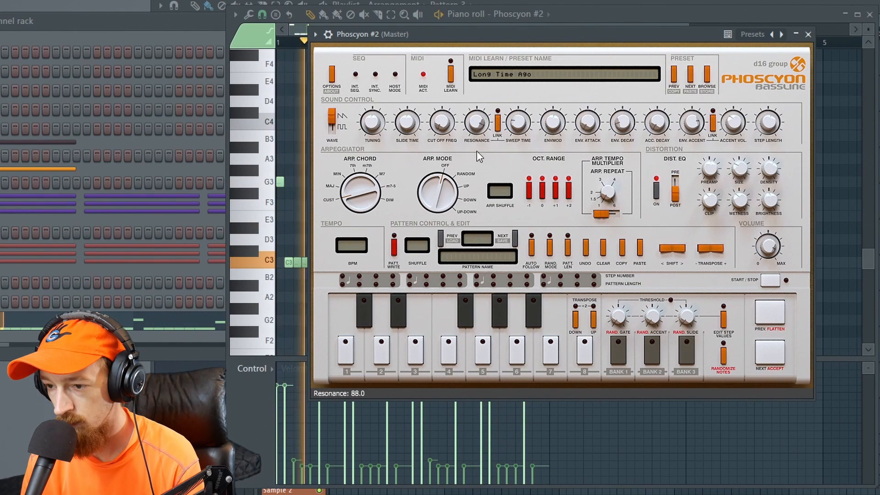
scroll(692, 123, "down", 4)
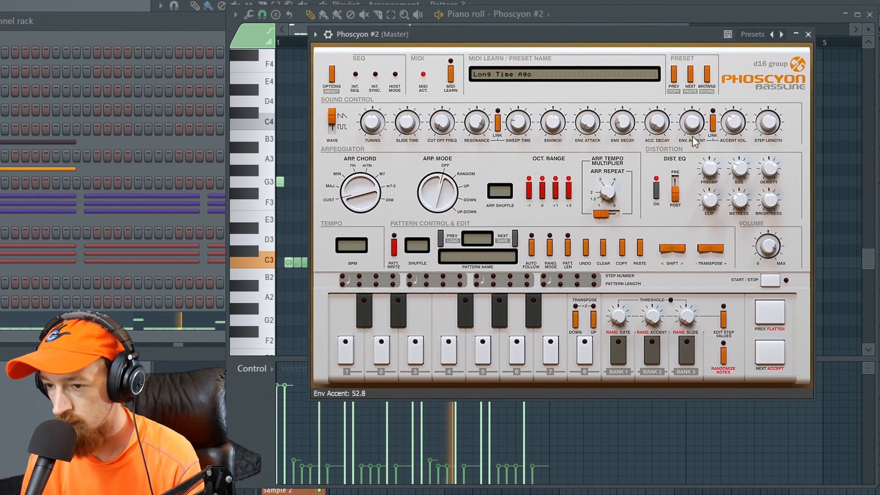
left_click_drag(698, 165, 698, 73)
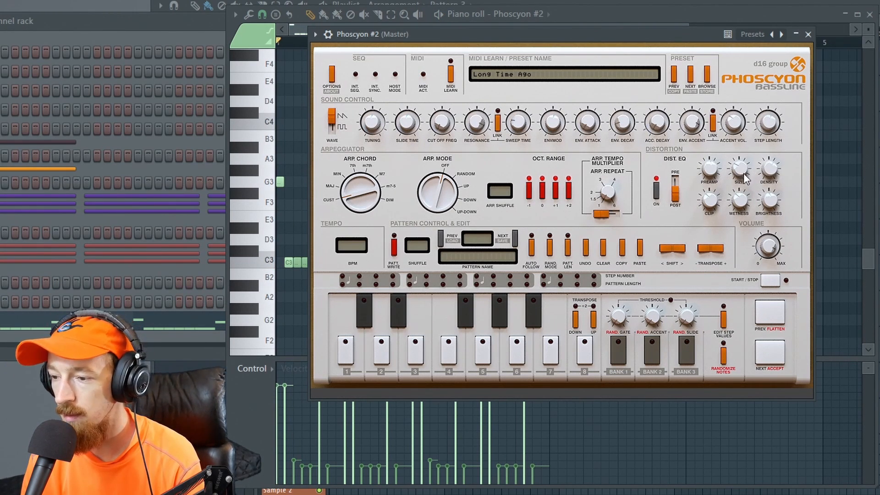
left_click_drag(742, 171, 765, 142)
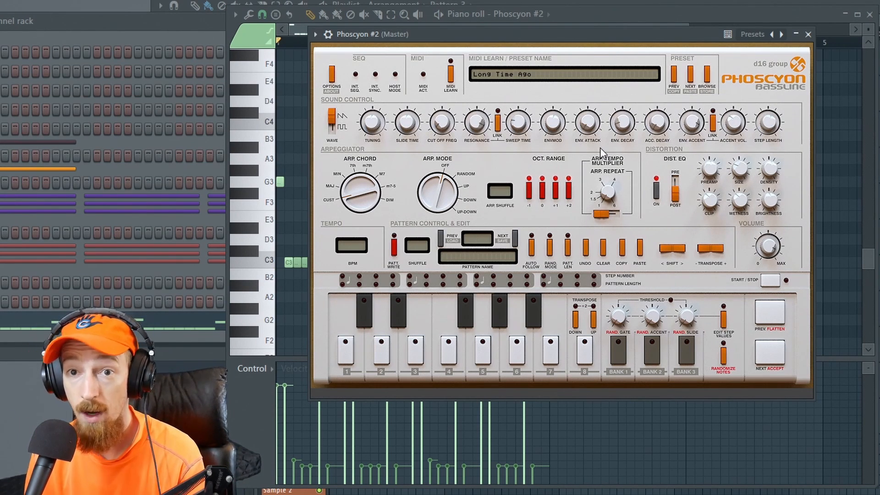
- Reopen Pattern 3's notes from the playlist, lengthen its G3, D#3 and E3 notes to overlap the following C3s, and play it
key("F5")
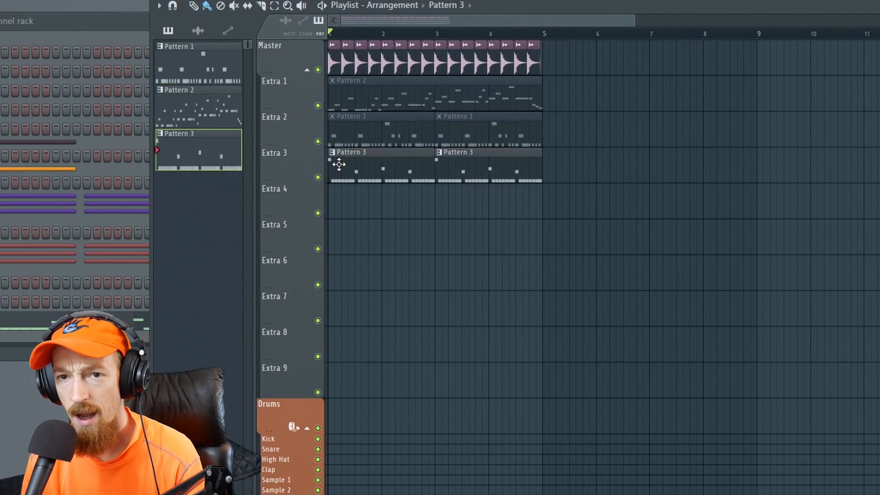
double_click(339, 164)
scroll(374, 179, "up", 2)
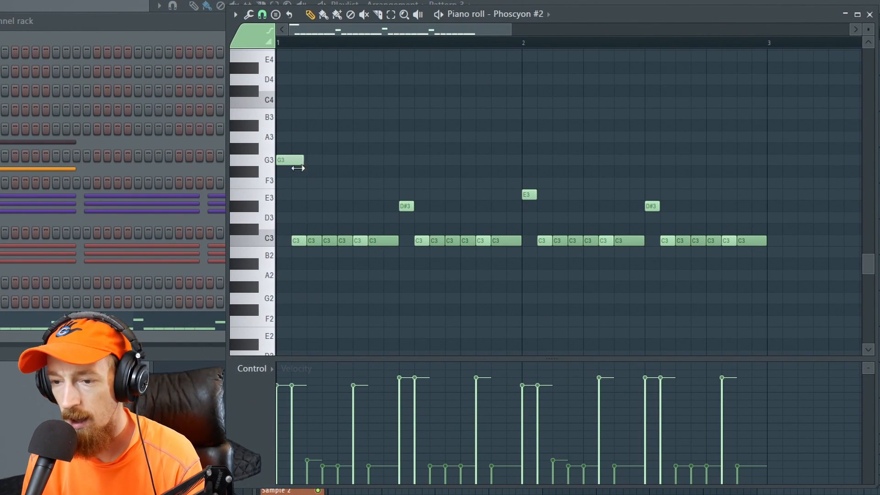
left_click_drag(380, 155, 678, 245)
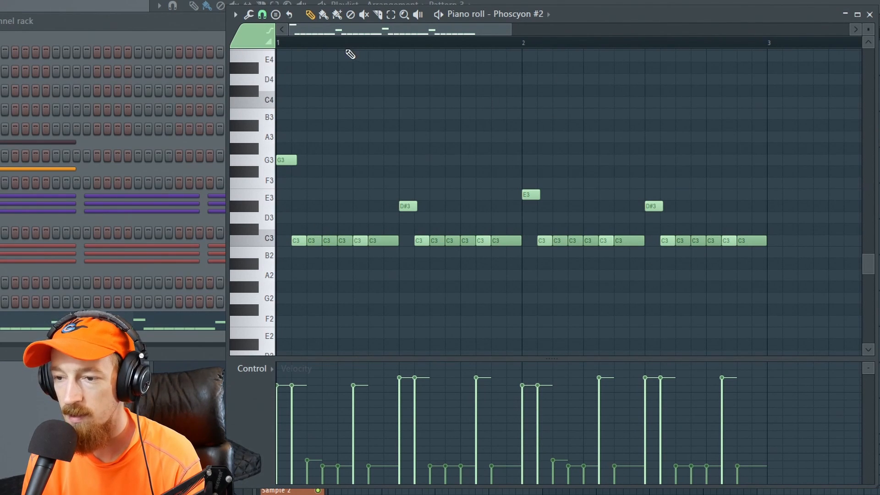
key("space")
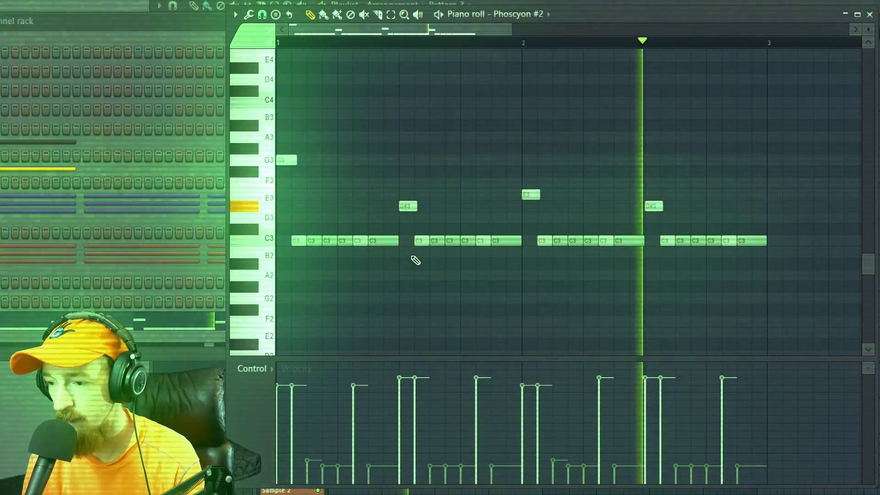
key("space")
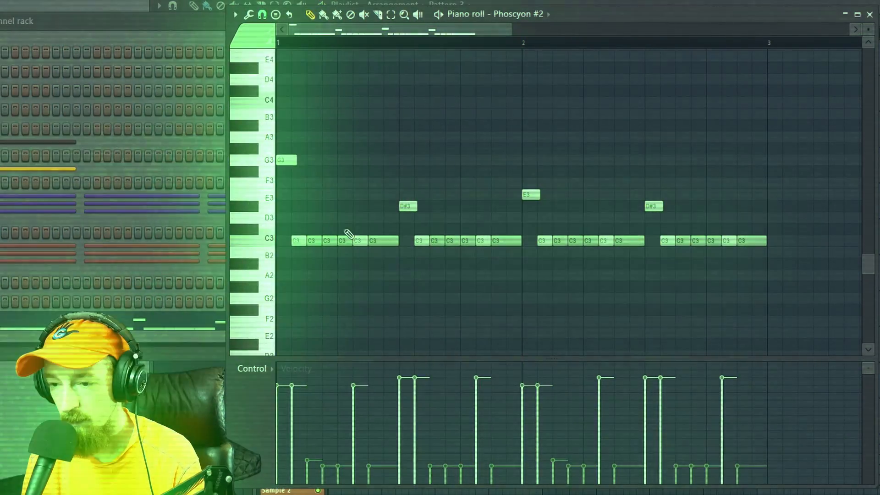
- Raise the C3 on beat 2 of bar 1 with high velocity, trying F3 before settling on D#3, and lengthen it over the next note
left_click(345, 240)
left_click(340, 386)
left_click_drag(343, 241, 344, 182)
left_click(344, 183)
key("space")
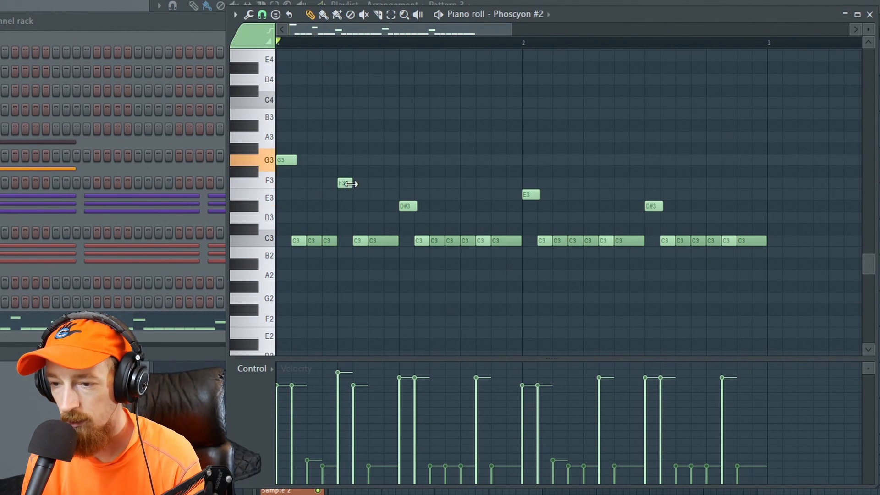
key("space")
left_click_drag(352, 186, 353, 216)
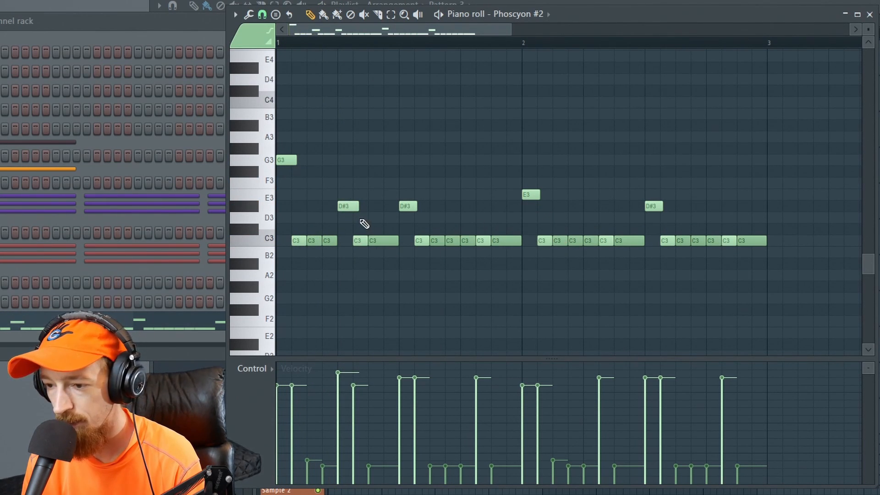
- Raise the C3 on beat 2 of bar 2 to D#3, accent and lengthen it to match bar 1, and play the phrase
left_click_drag(589, 241, 595, 204)
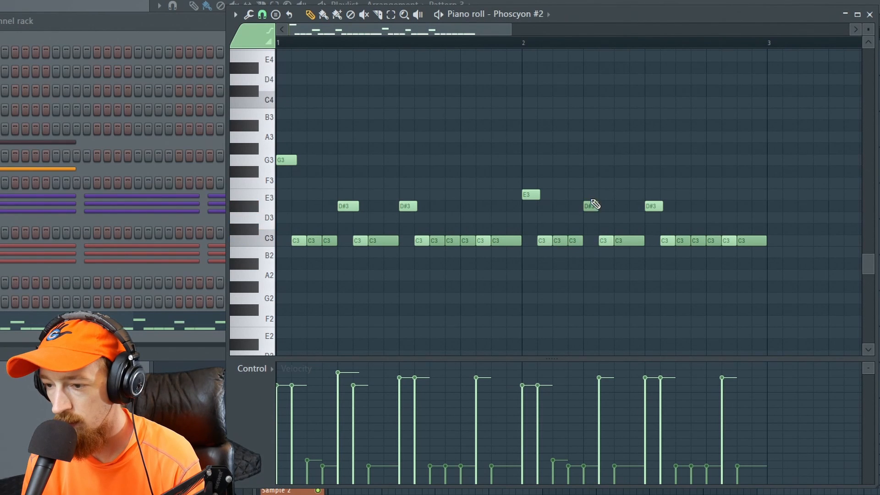
left_click(592, 387)
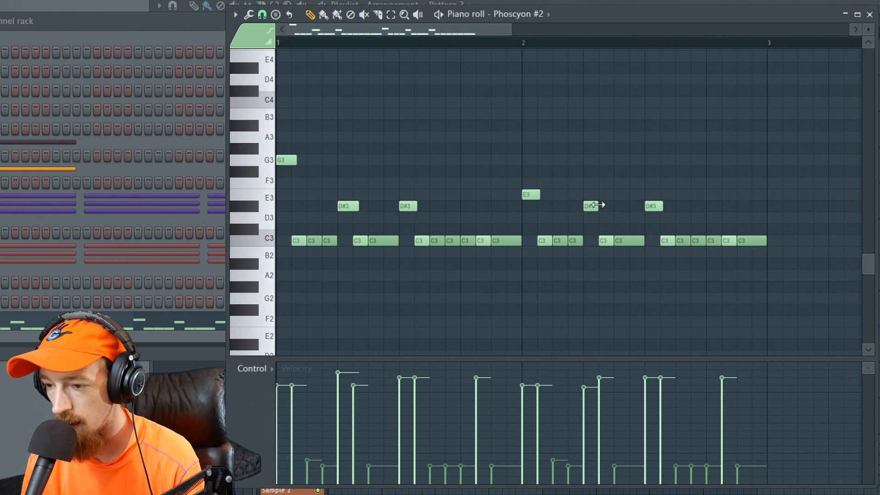
key("space")
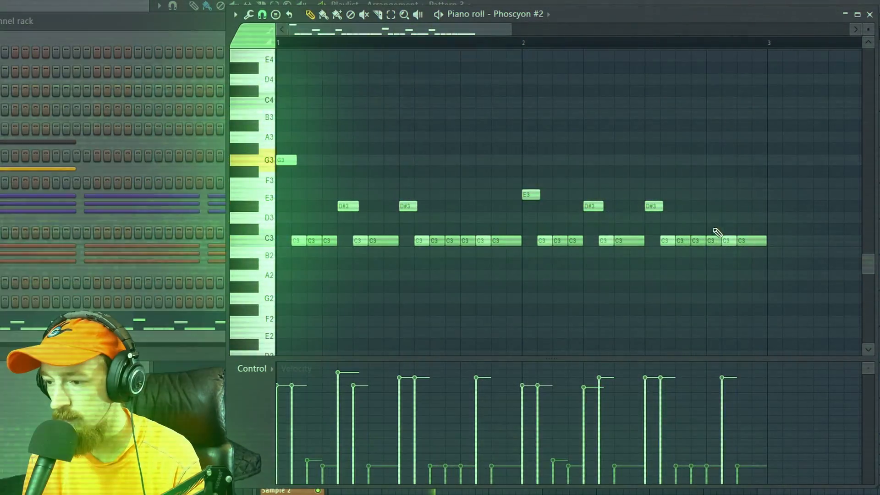
- Raise the C3 on beat 4 of bar 2 to D3, accent and lengthen it over the next note, and play the phrase
key("space")
left_click_drag(711, 233, 709, 209)
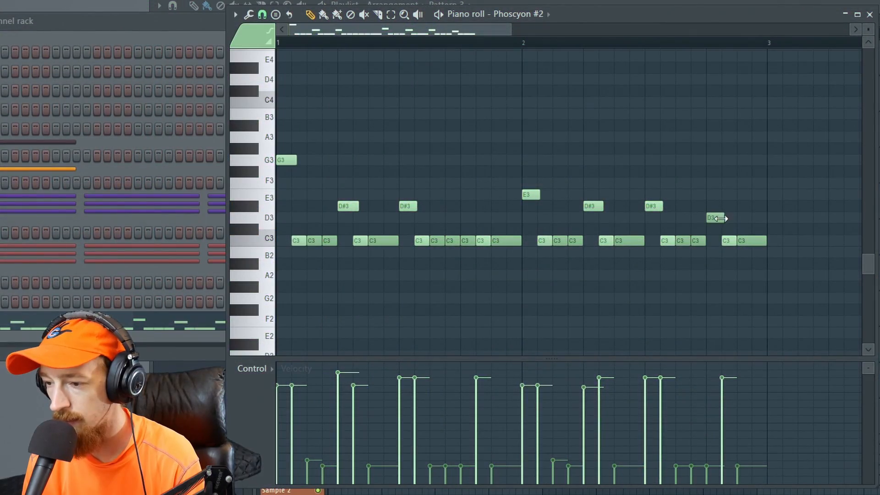
left_click(707, 377)
key("space")
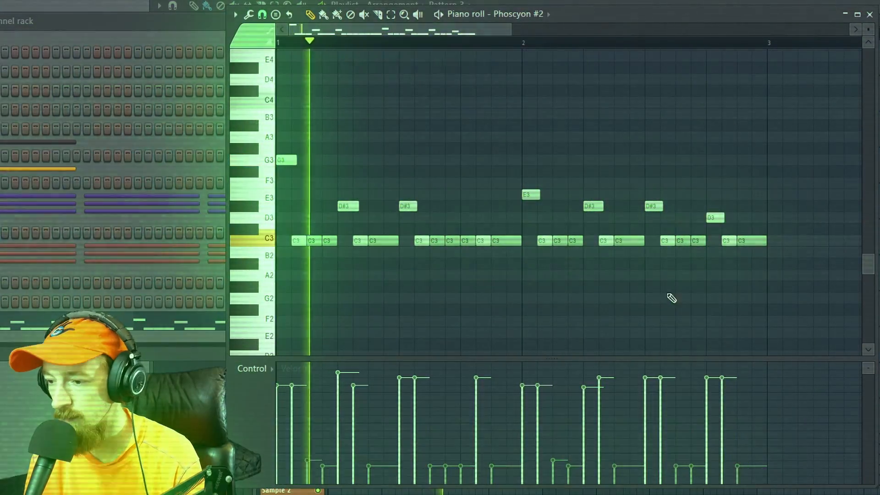
- Lower the note on beat 4 of bar 2 to A#2 and the C3 after it to B2, and play the phrase
left_click_drag(712, 215, 720, 260)
key("space")
key("space")
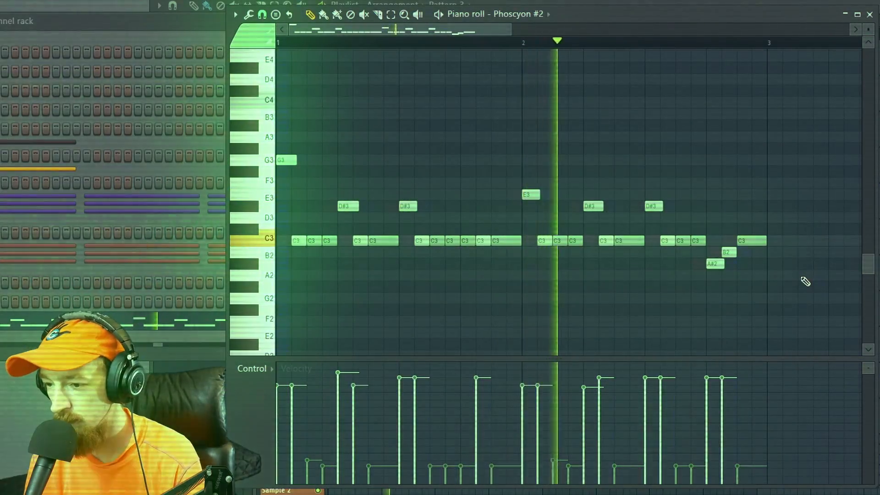
key("space")
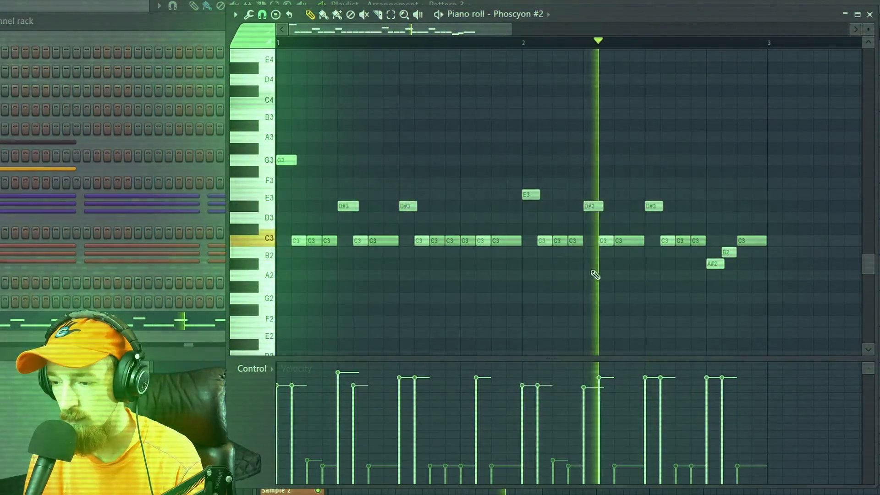
key("space")
- Shorten the two soft C3 notes before the beat 2 D#3 in both bars to leave small gaps, and play the result
scroll(488, 169, "down", 3, "ctrl")
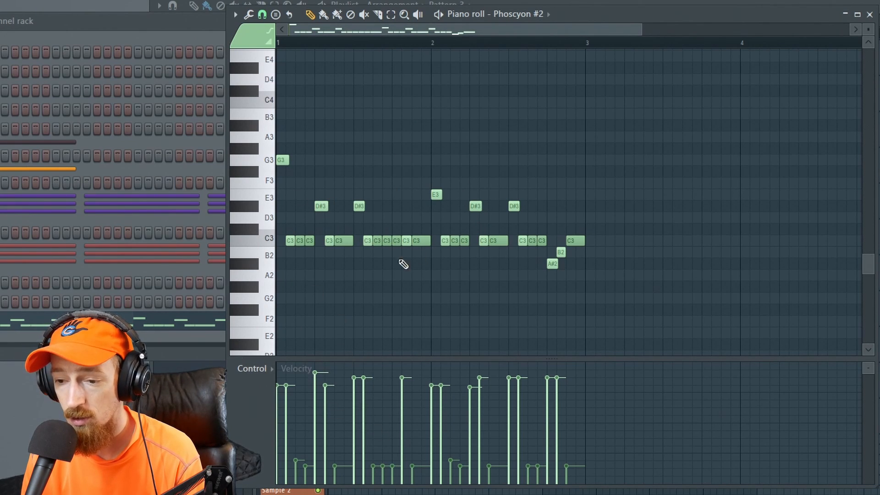
scroll(534, 191, "up", 3)
scroll(404, 232, "down", 2)
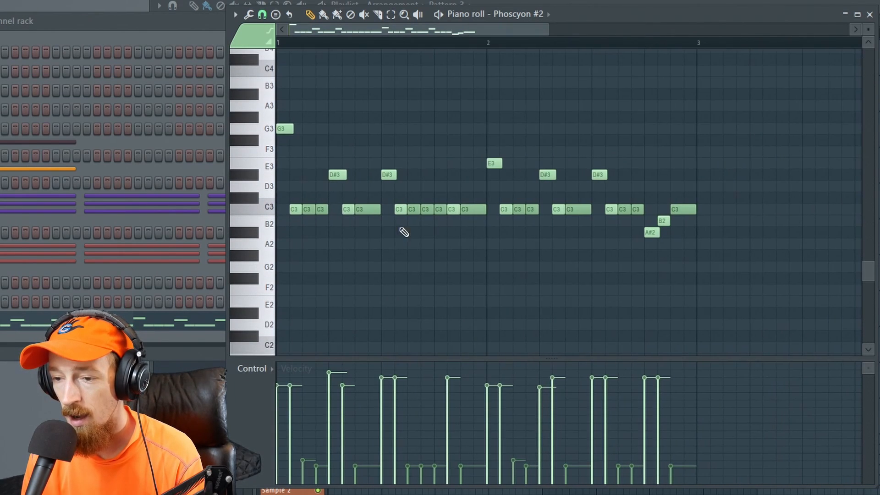
left_click_drag(305, 192, 325, 220)
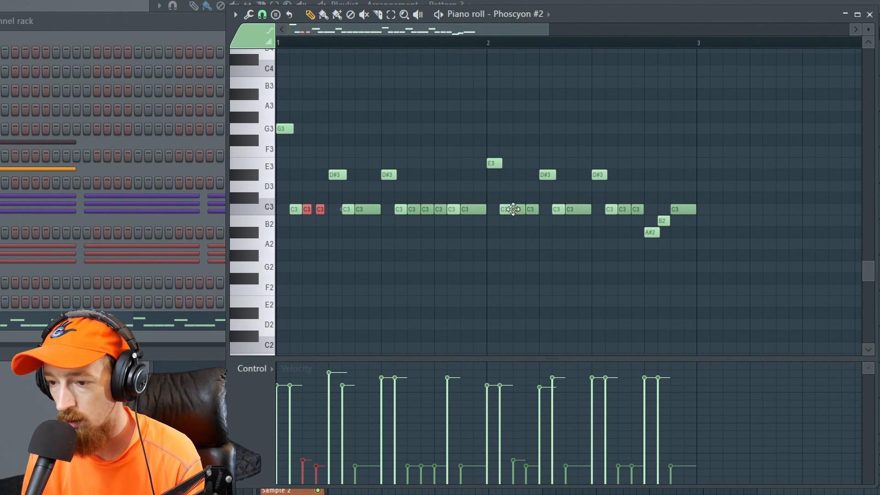
left_click_drag(521, 193, 533, 216)
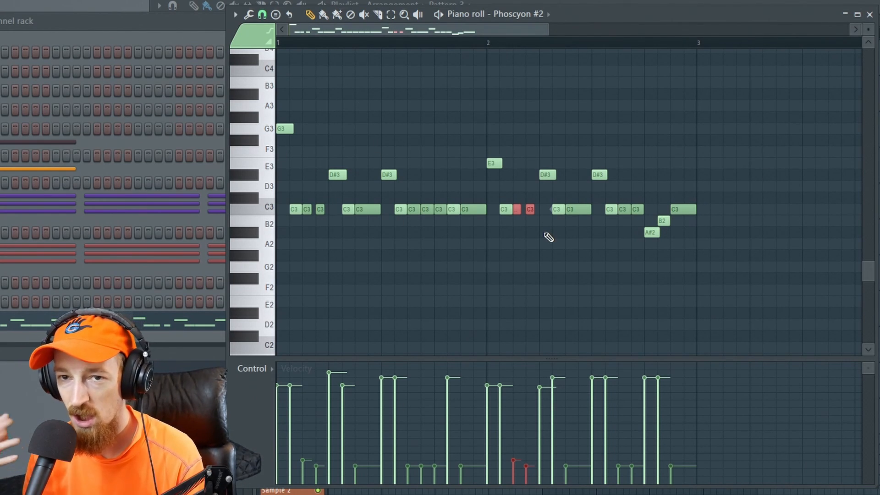
key("space")
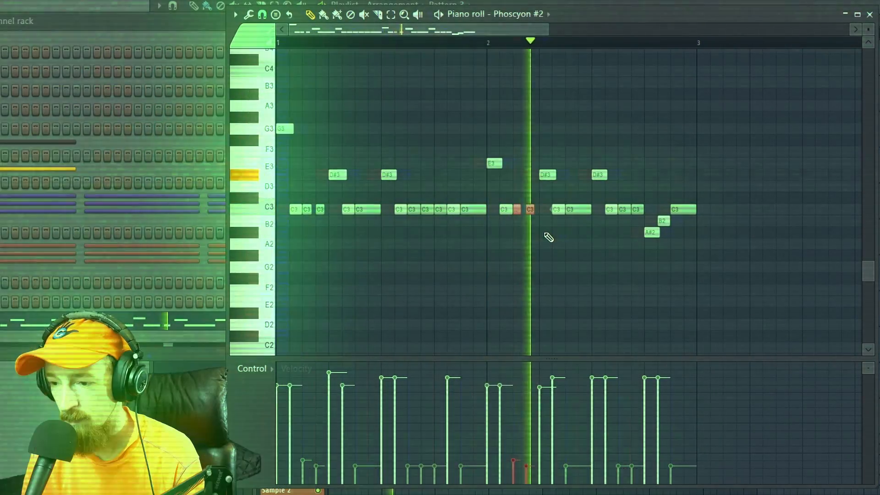
key("space")
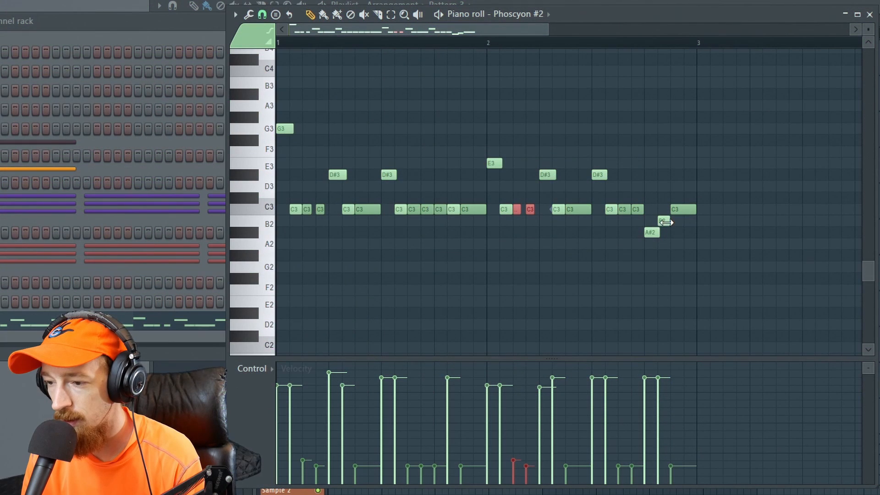
- Shorten the B2 near the end of bar 2 to leave a gap before the final C3, and play the playlist
left_click(665, 222)
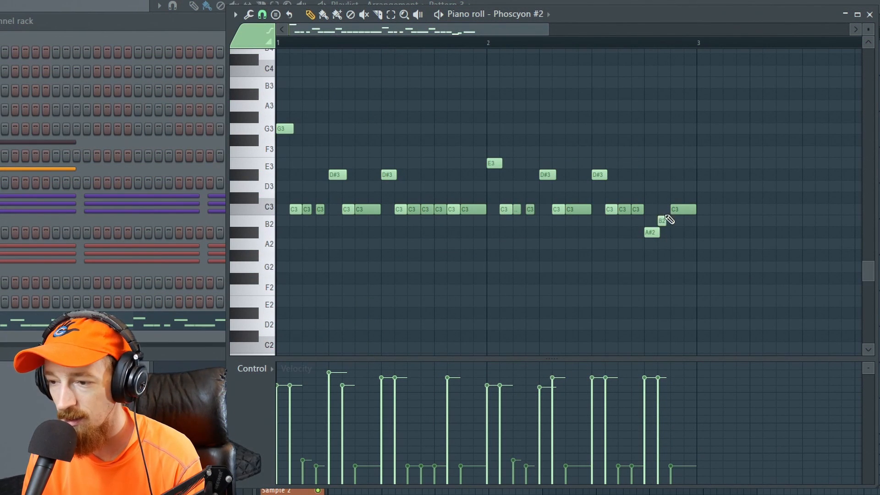
left_click(653, 231)
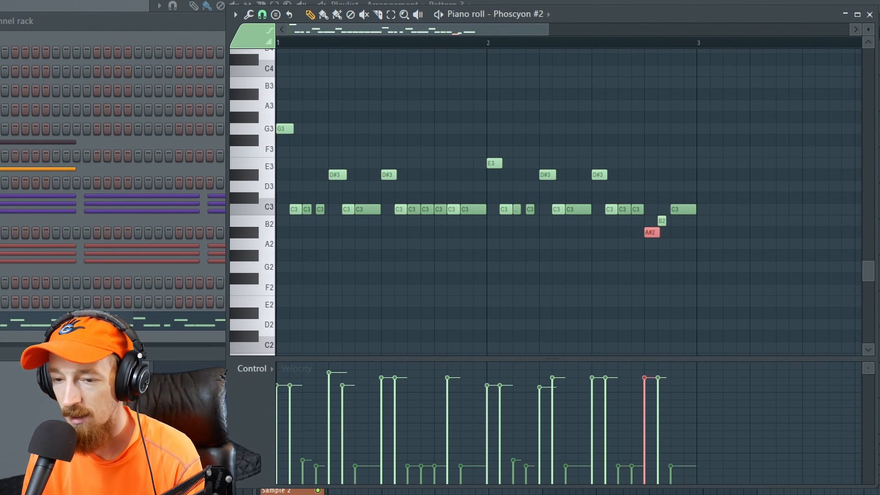
left_click(1, 321)
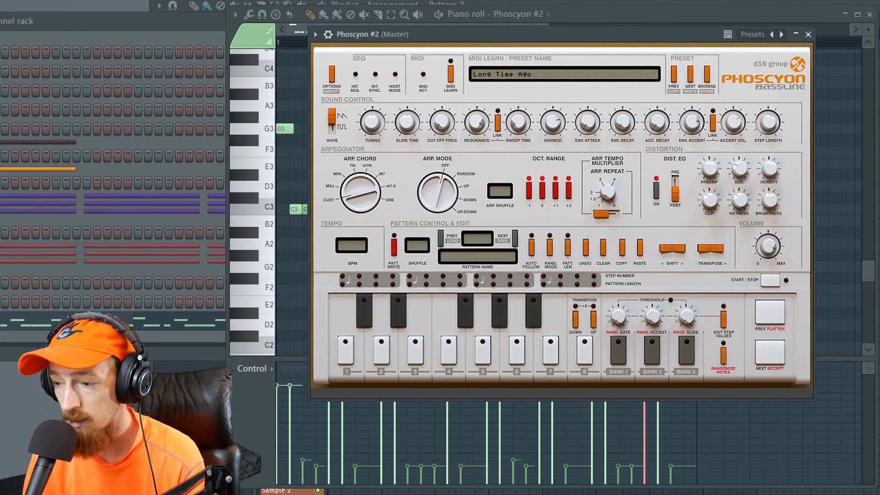
key("Escape")
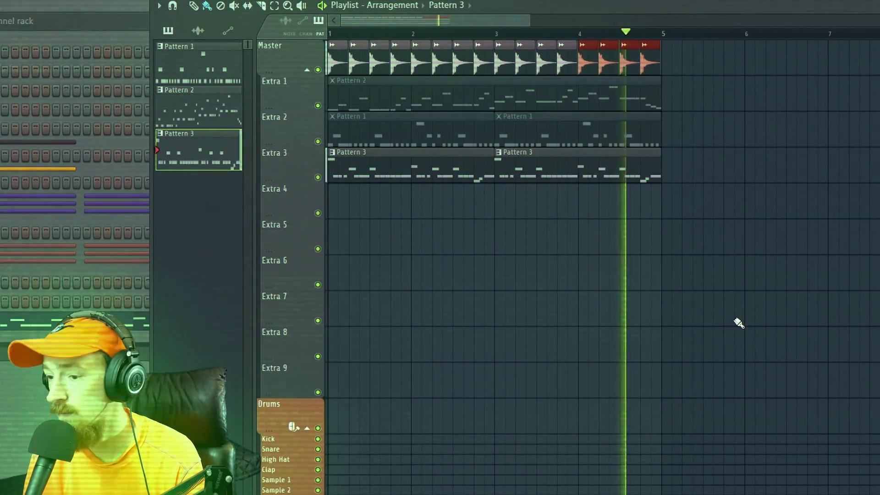
key("space")
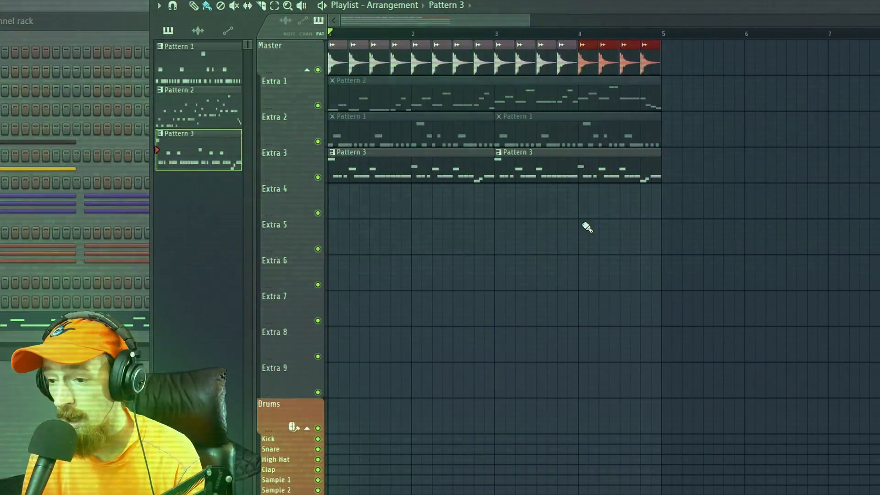
- Merge the two Pattern 3 clips in the playlist into one four-bar pattern and open its notes at bar 4
left_click_drag(450, 168, 539, 247)
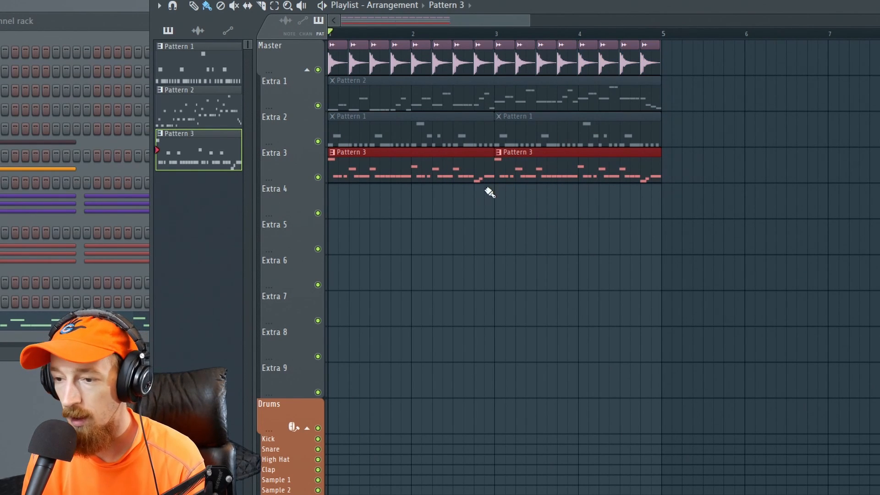
key("ctrl+g")
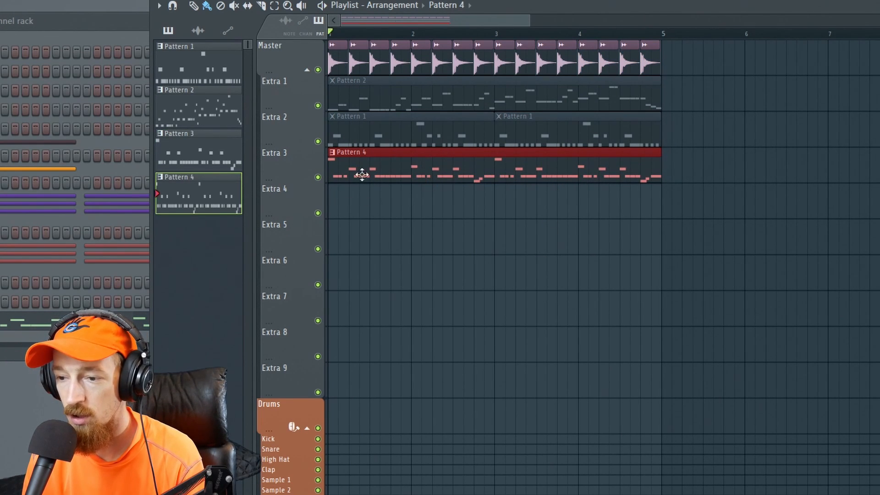
double_click(475, 170)
scroll(614, 257, "up", 4)
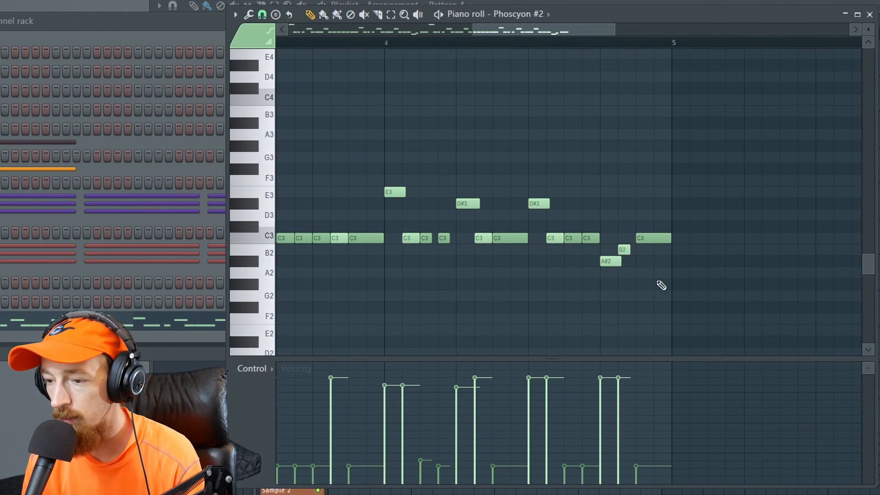
- Raise the A#2 and B2 near the end of bar 4 to D#3 and D3
left_click_drag(614, 263, 615, 205)
left_click_drag(623, 250, 624, 213)
scroll(640, 186, "down", 5)
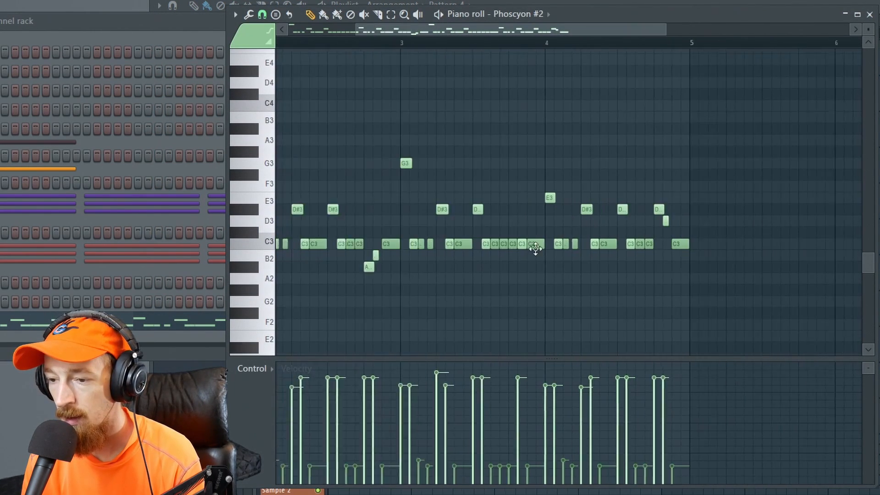
- Lower the G3 at the start of bar 3 to F3 and raise the E3 at the start of bar 4 to F3
scroll(617, 186, "up", 3)
left_click_drag(534, 243, 525, 213)
left_click_drag(518, 156, 520, 182)
left_click_drag(697, 193, 697, 180)
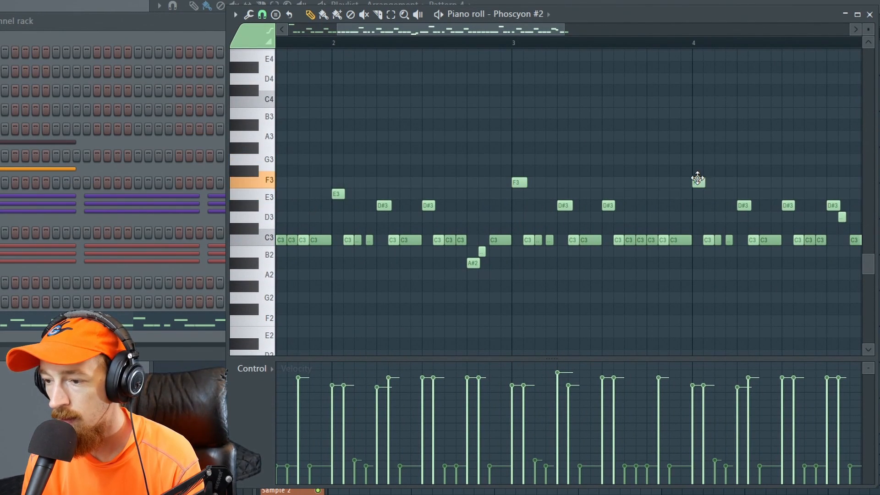
- Return to the playlist, play the four-bar Pattern 4 line with the kicks, and stop
scroll(510, 161, "down", 3)
key("F7")
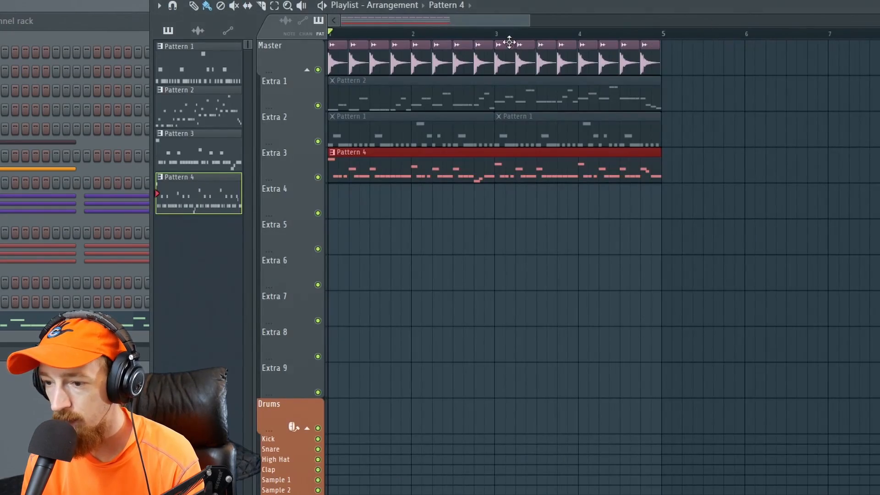
key("space")
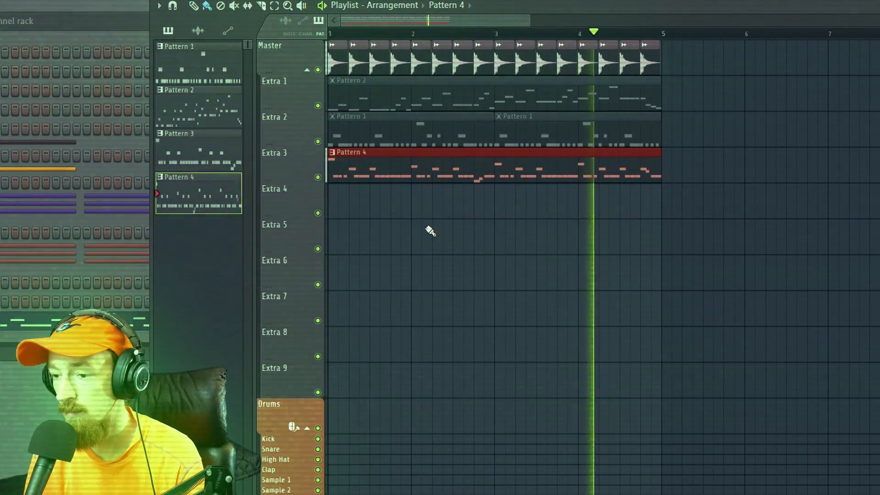
scroll(429, 230, "down", 3)
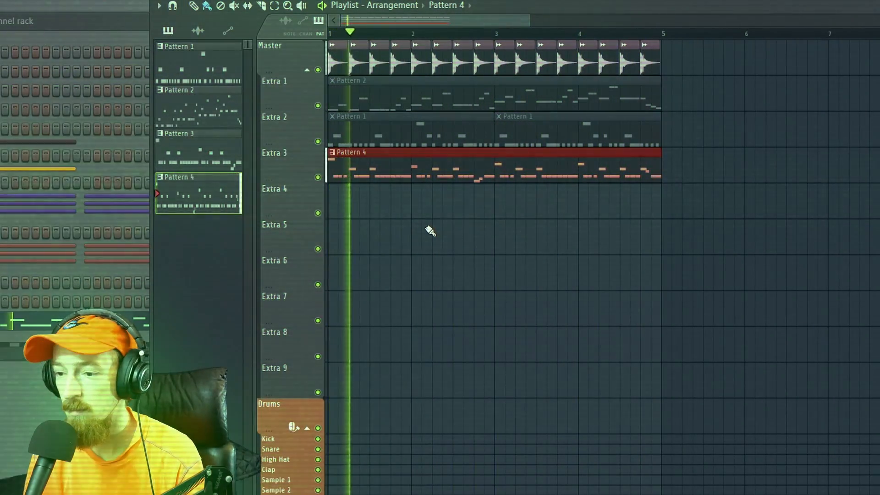
key("space")
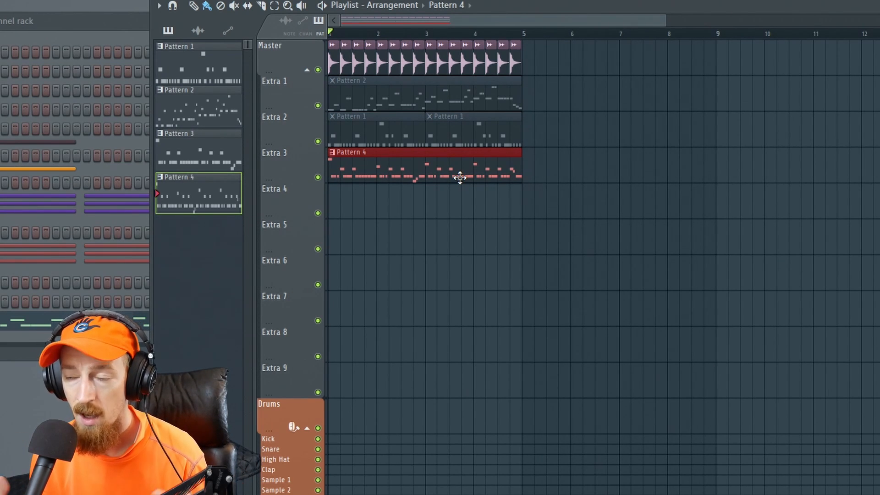
- Reopen Pattern 4's notes, review the pitches, gaps and velocities across its four bars, and return to the playlist
left_click_drag(384, 40, 513, 69)
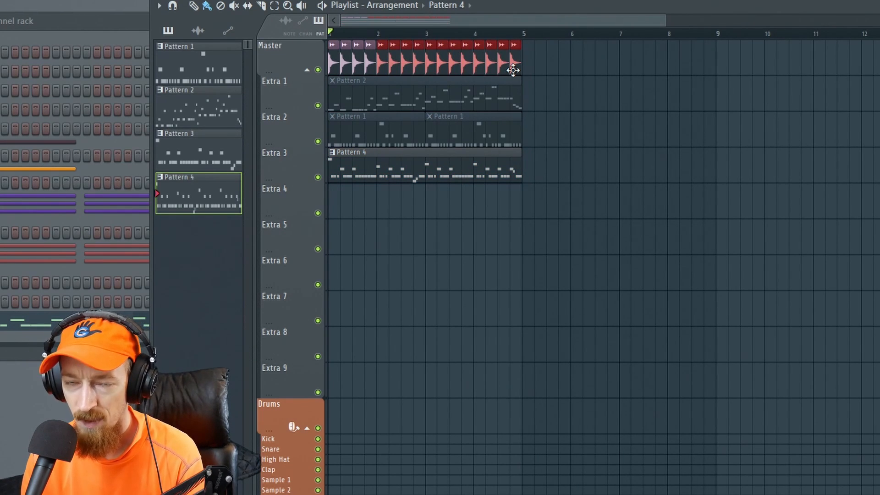
double_click(404, 174)
middle_click(544, 230)
left_click(468, 252)
right_click(469, 252)
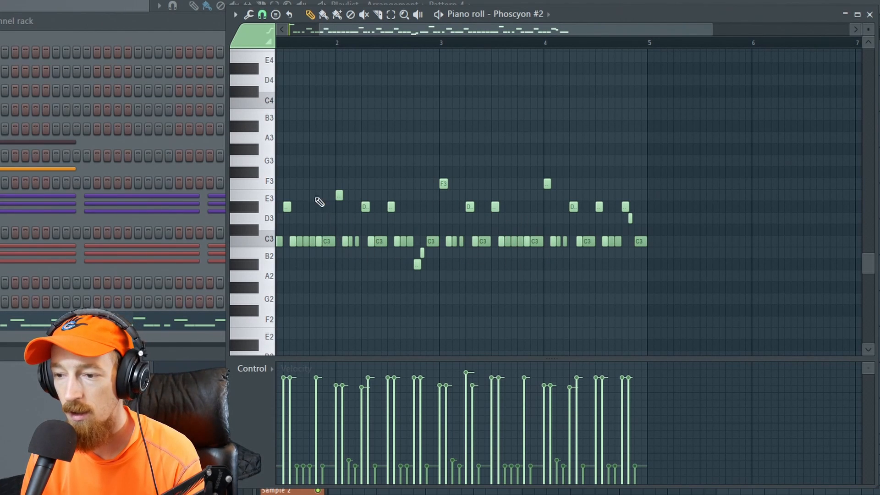
scroll(433, 231, "up", 3)
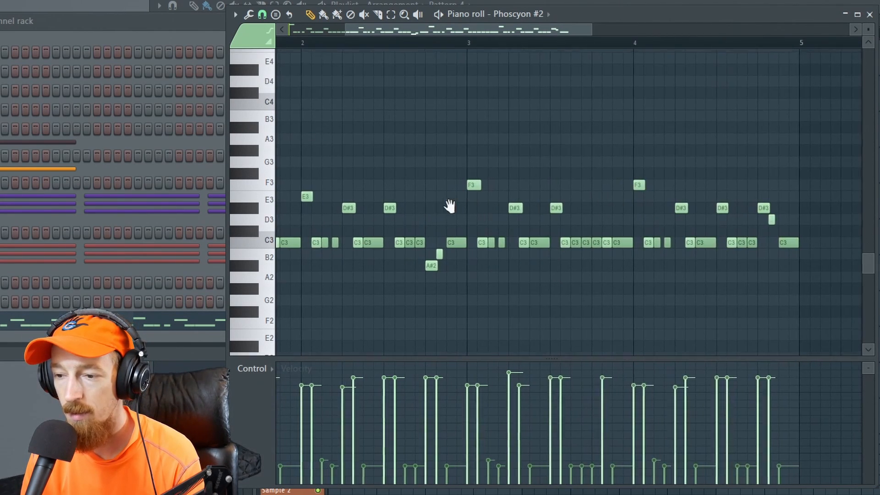
scroll(449, 206, "left", 3)
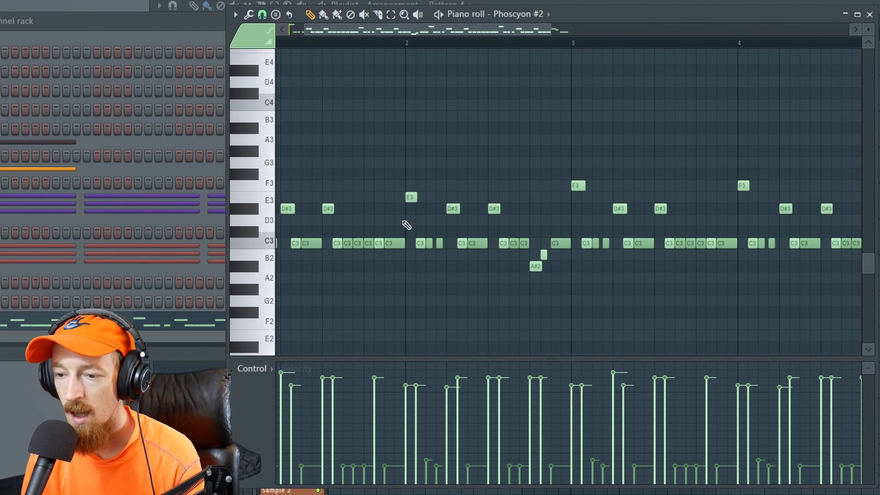
left_click_drag(434, 254, 481, 262)
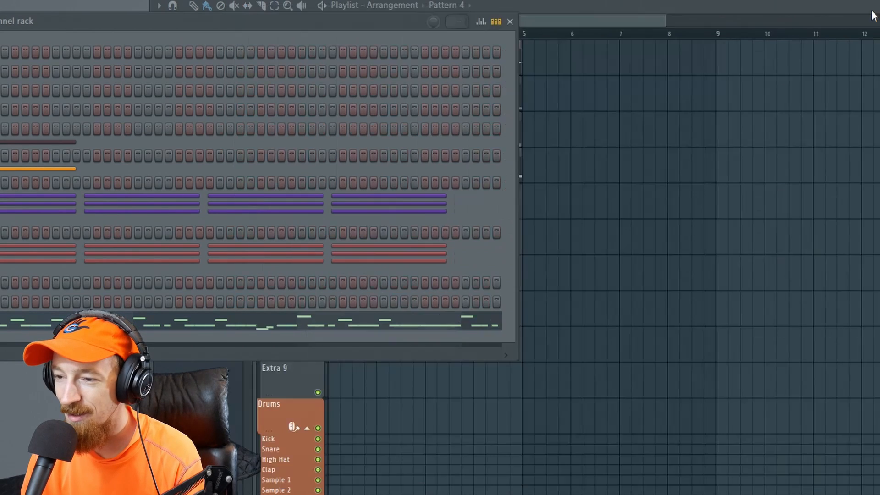
left_click(869, 15)
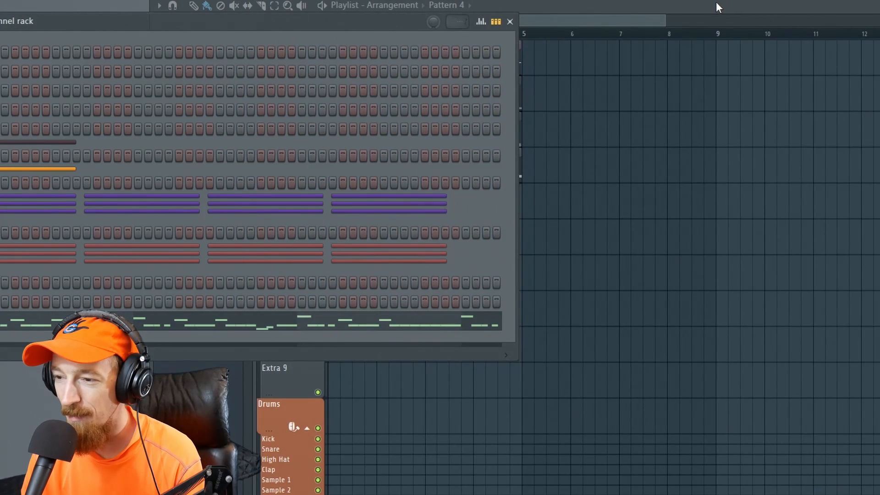
left_click(717, 6)
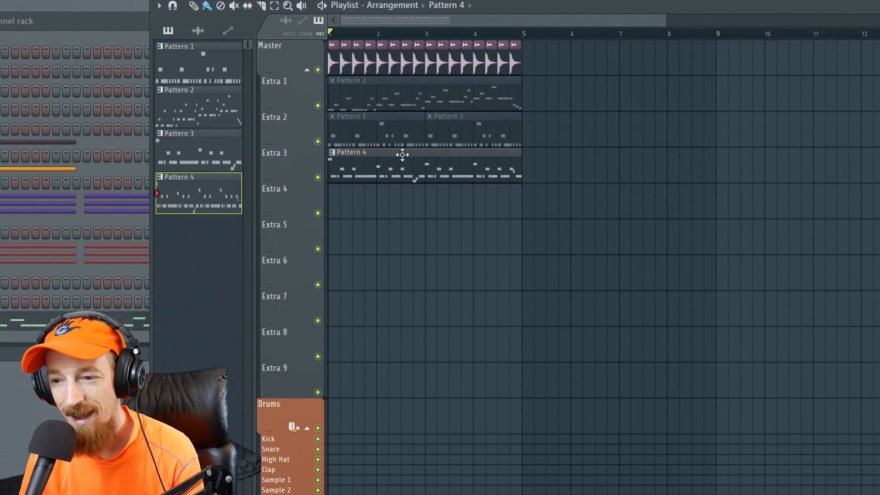